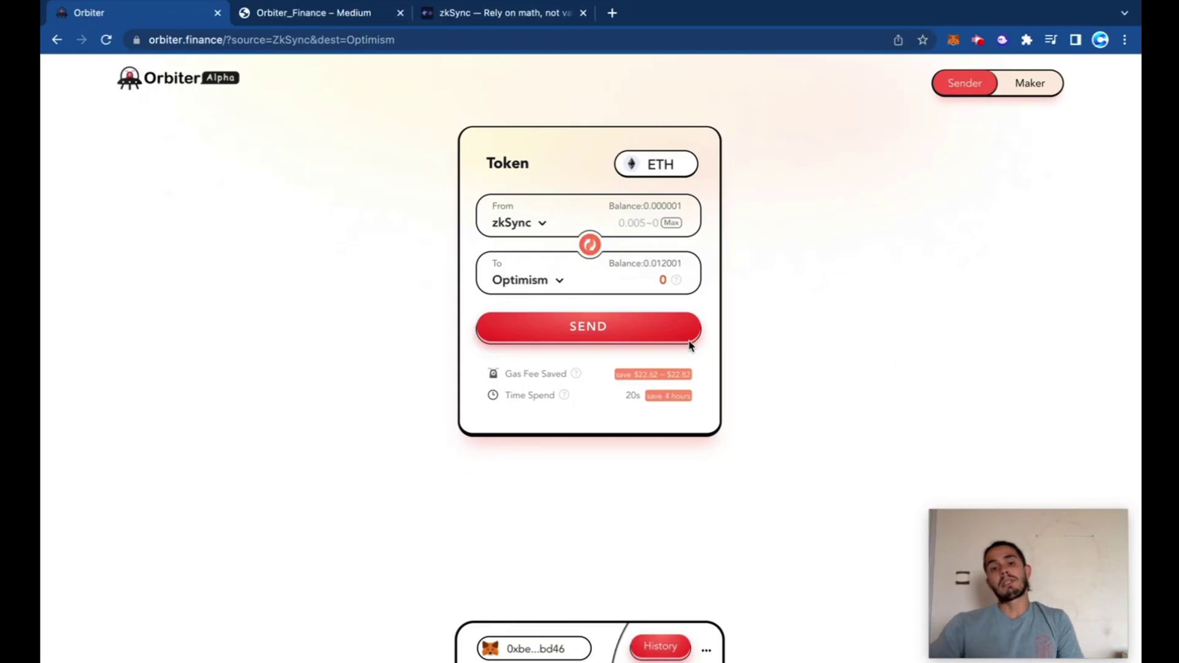
Look over the From and To chain lists unchanged, then open Orbiter's info panel and Docs link
left_click(543, 226)
left_click(745, 245)
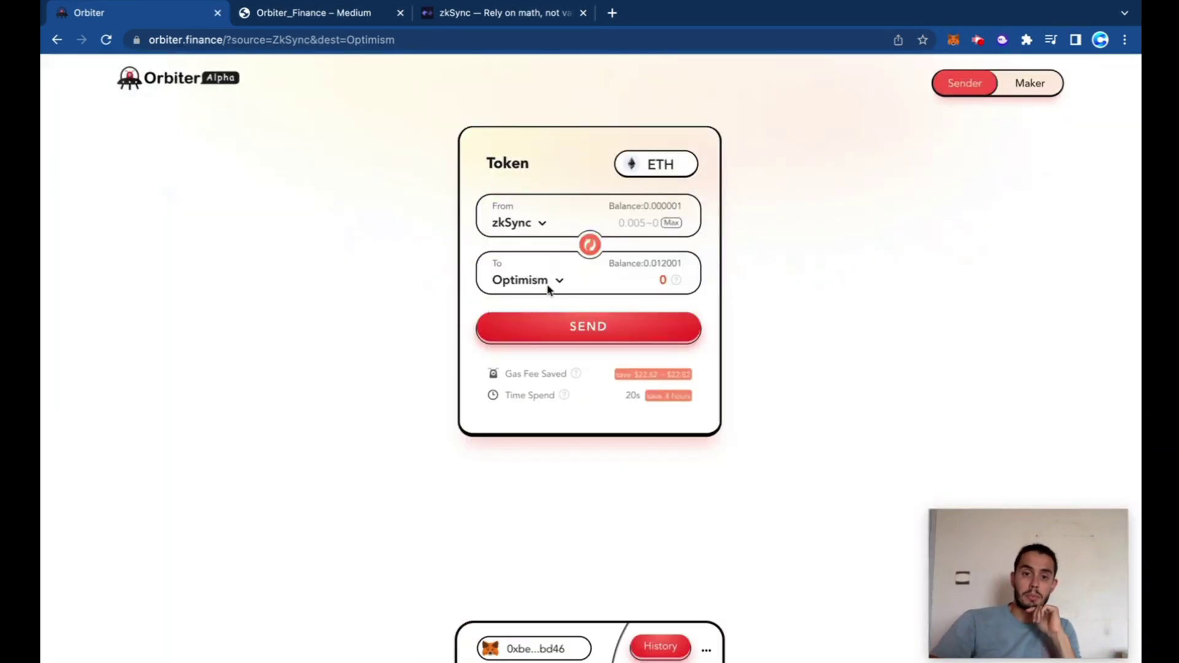
left_click(549, 283)
left_click(795, 274)
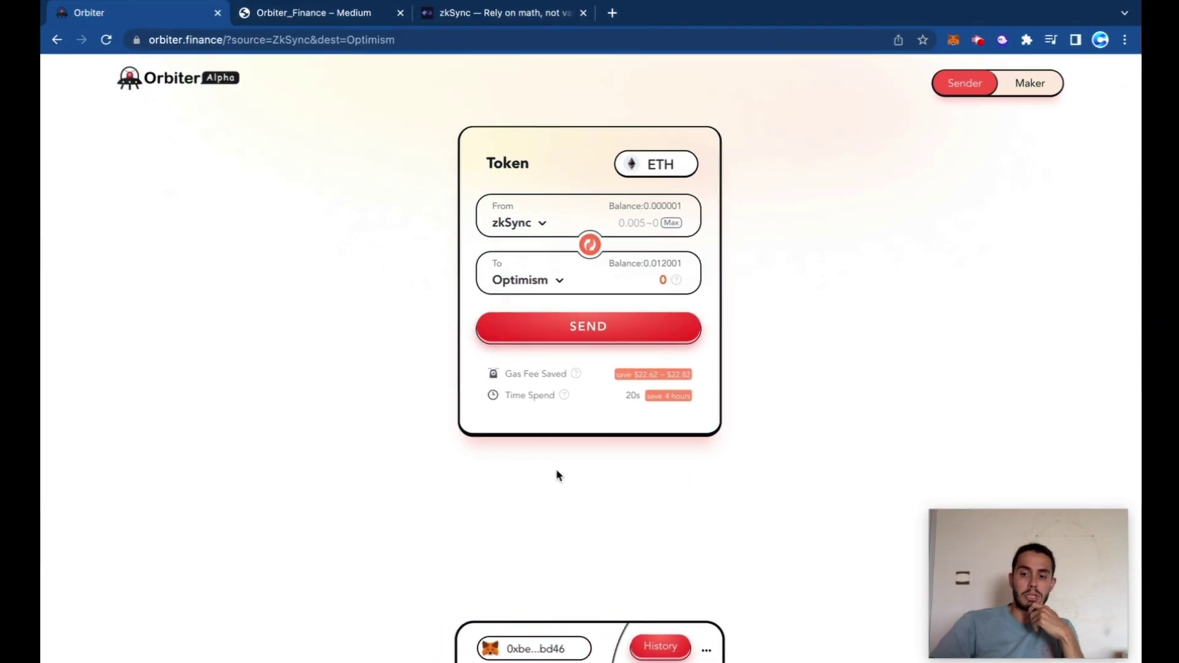
left_click(706, 651)
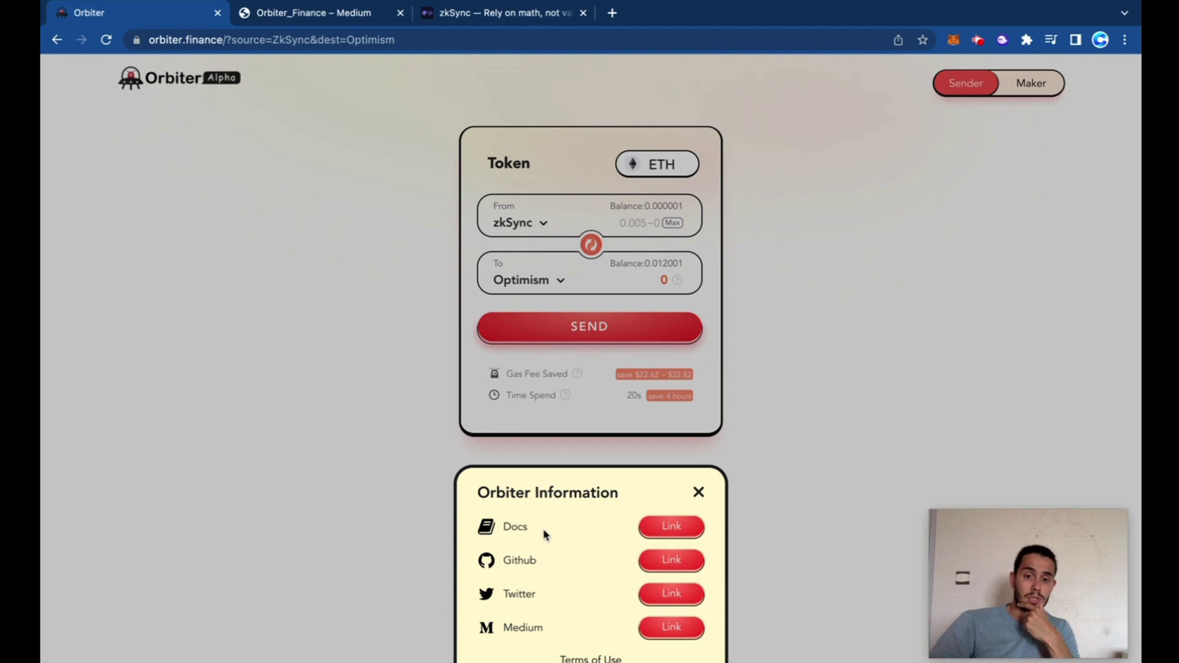
left_click(503, 529)
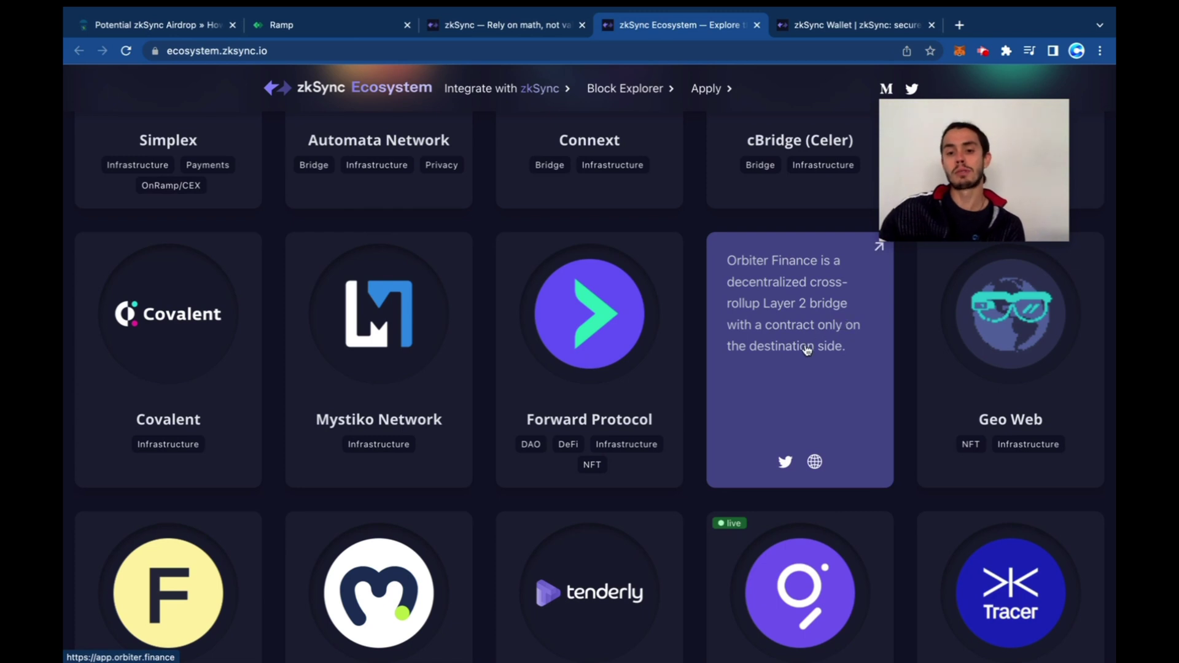
Scroll down to the Orbiter Finance card and open app.orbiter.finance in a new tab
scroll(795, 358, "down", 1)
scroll(789, 326, "down", 1)
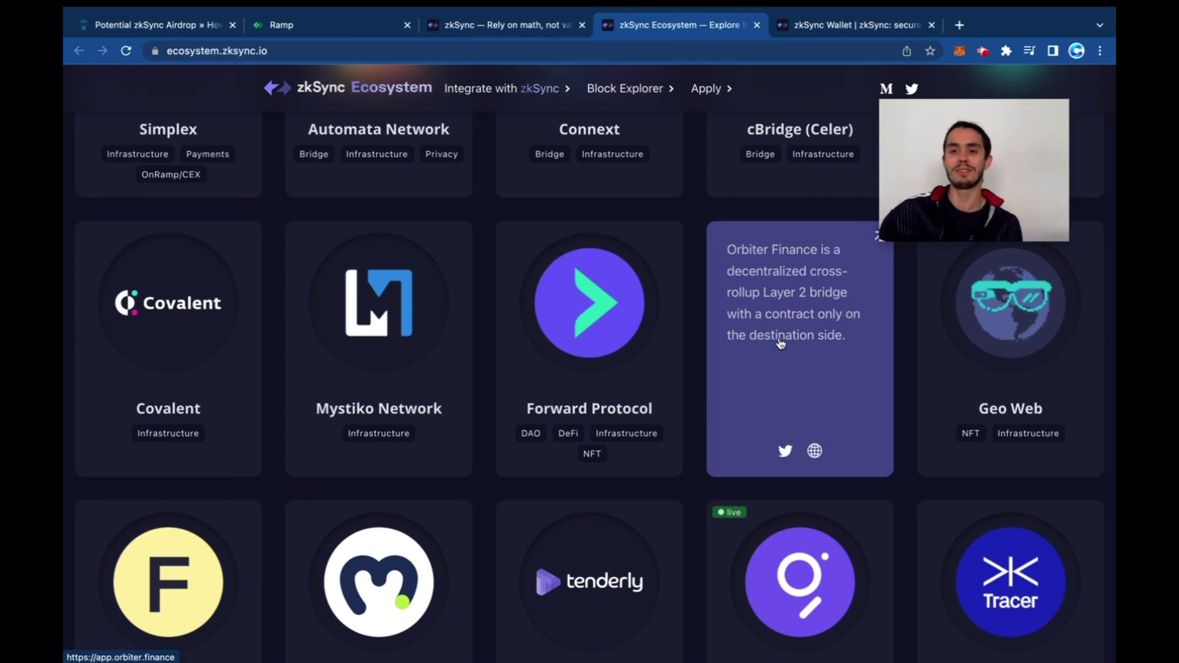
left_click(815, 452)
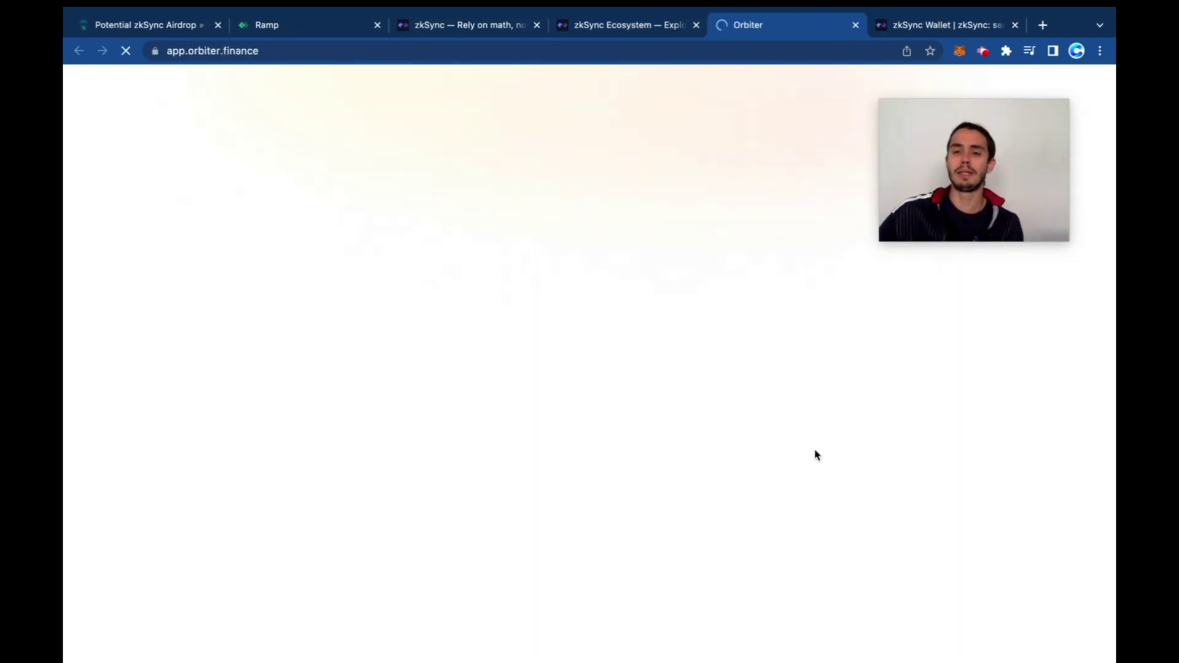
Connect the MetaMask wallet to Orbiter and approve the account in the MetaMask popup
left_click_drag(974, 189, 988, 588)
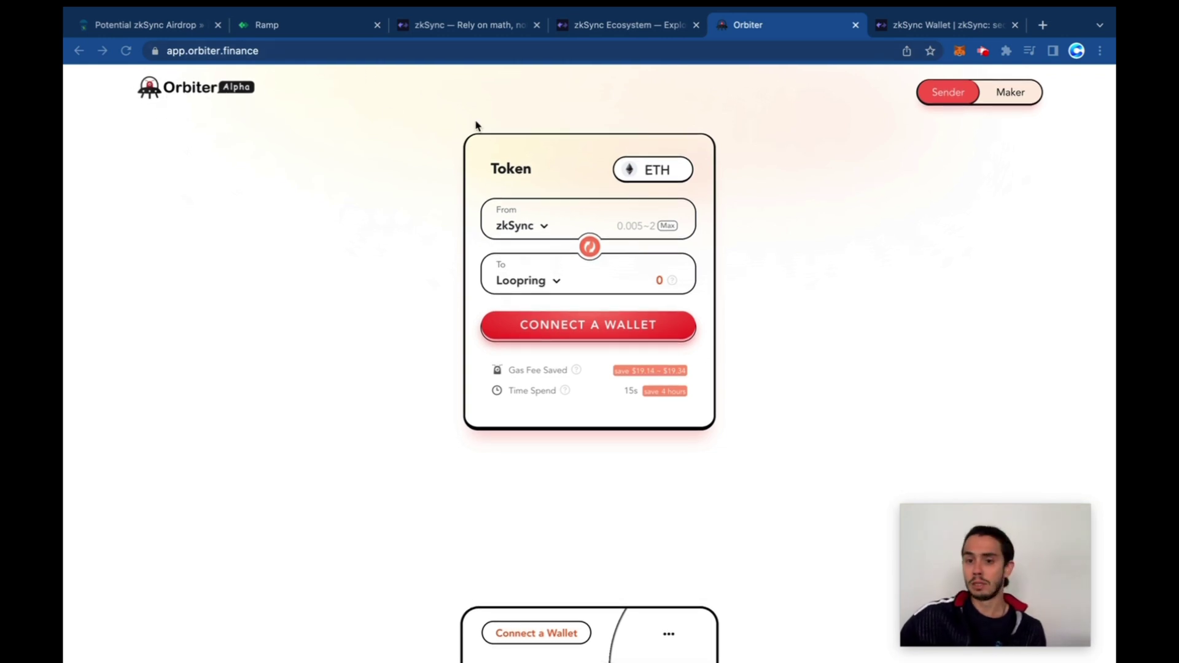
mouse_move(987, 546)
left_click_drag(987, 543, 1005, 524)
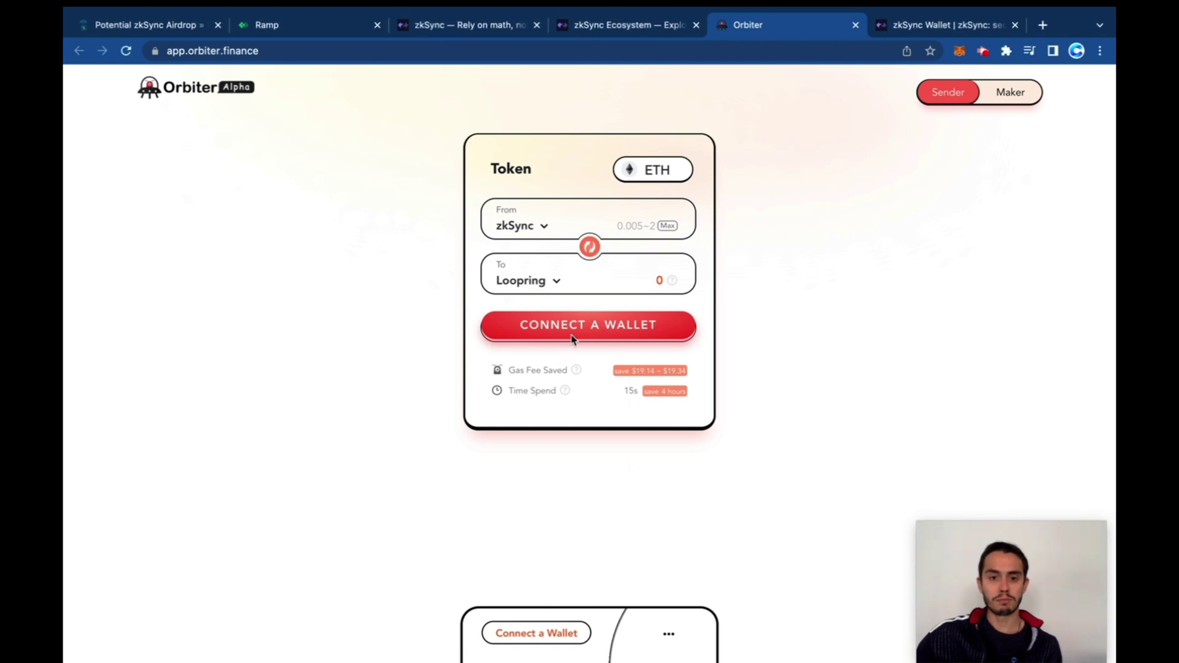
left_click(593, 328)
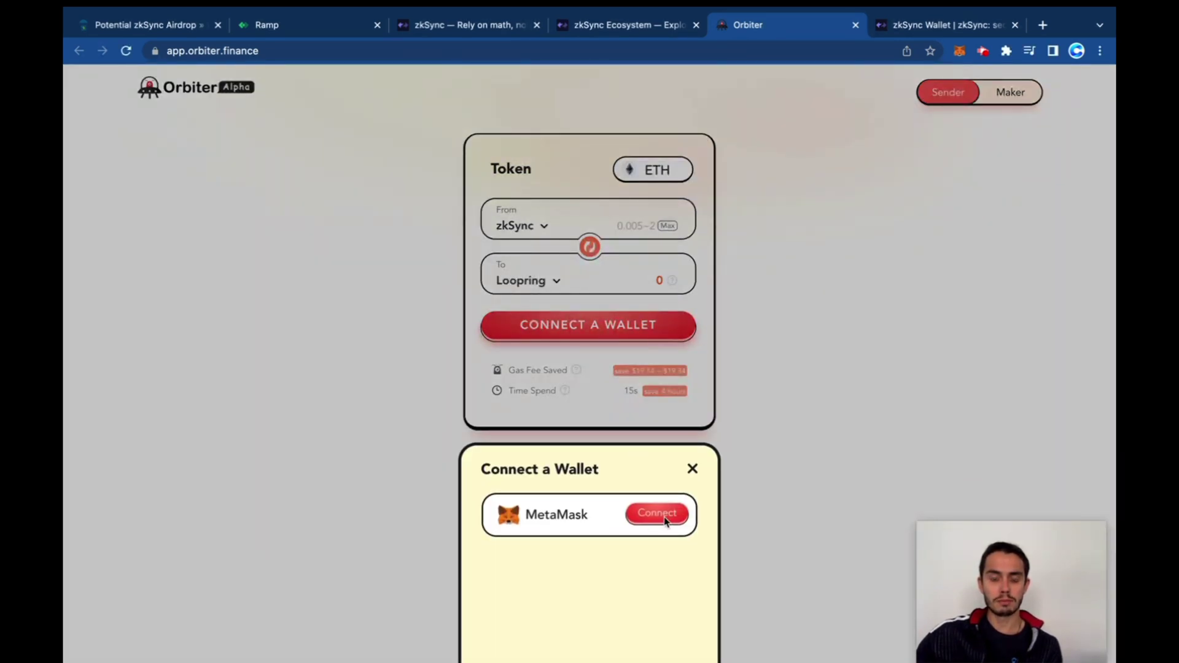
left_click(661, 514)
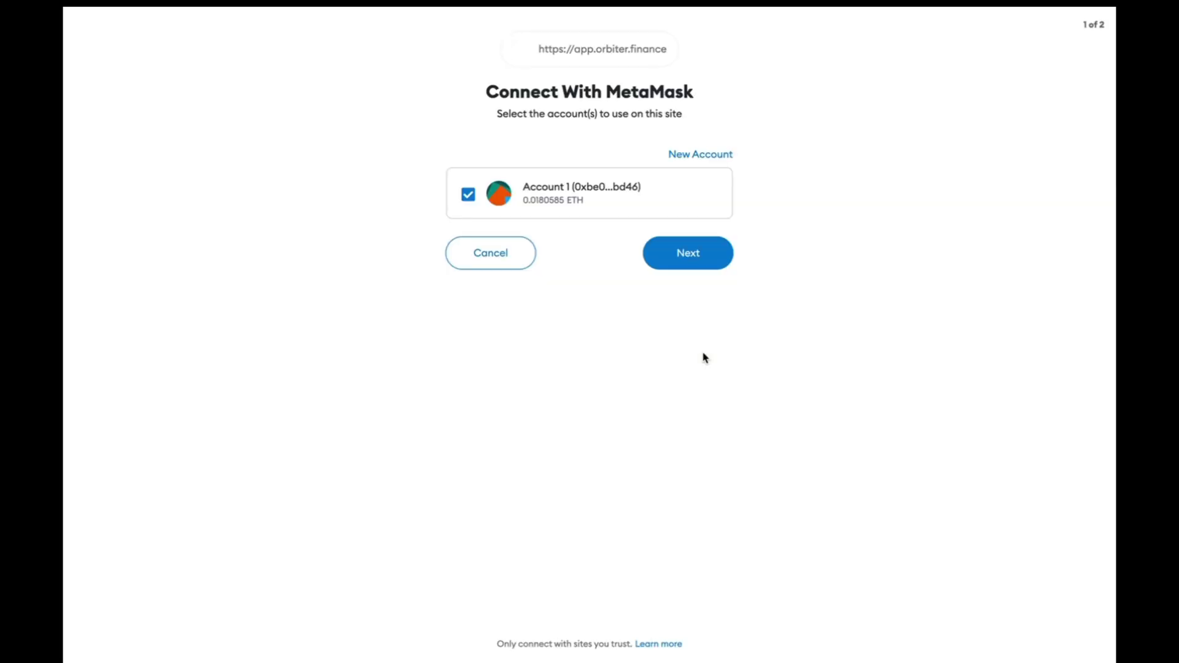
left_click(710, 257)
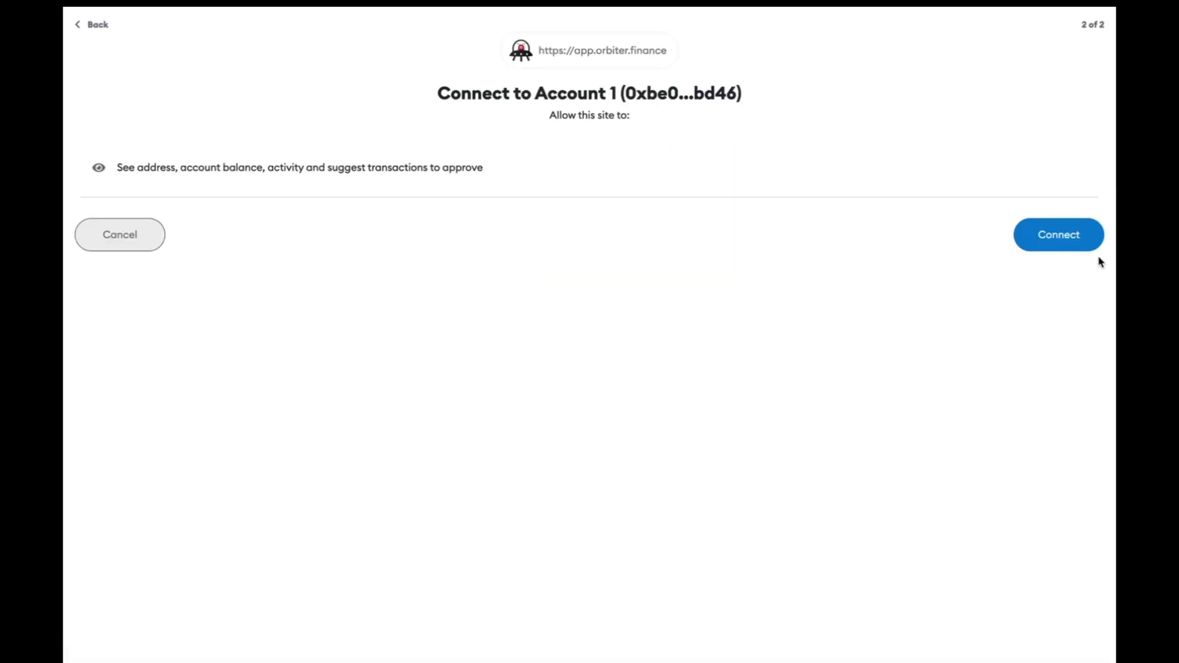
left_click(1045, 242)
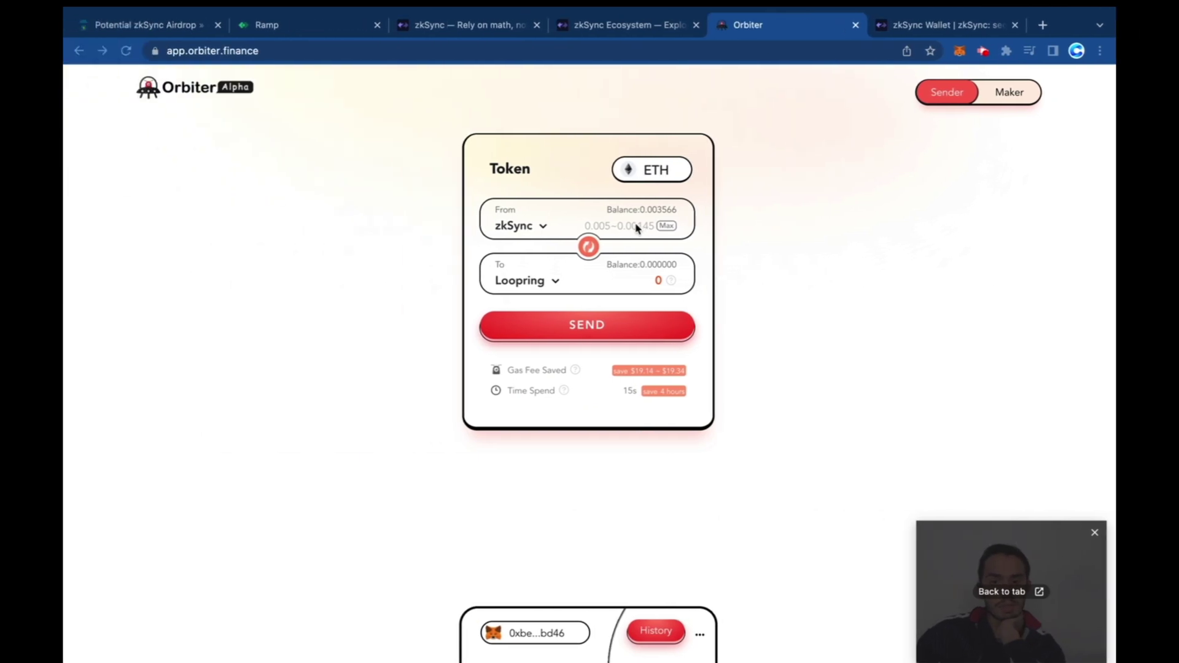
Change the source chain from zkSync to Ethereum, leaving the destination chain unchanged
left_click(548, 227)
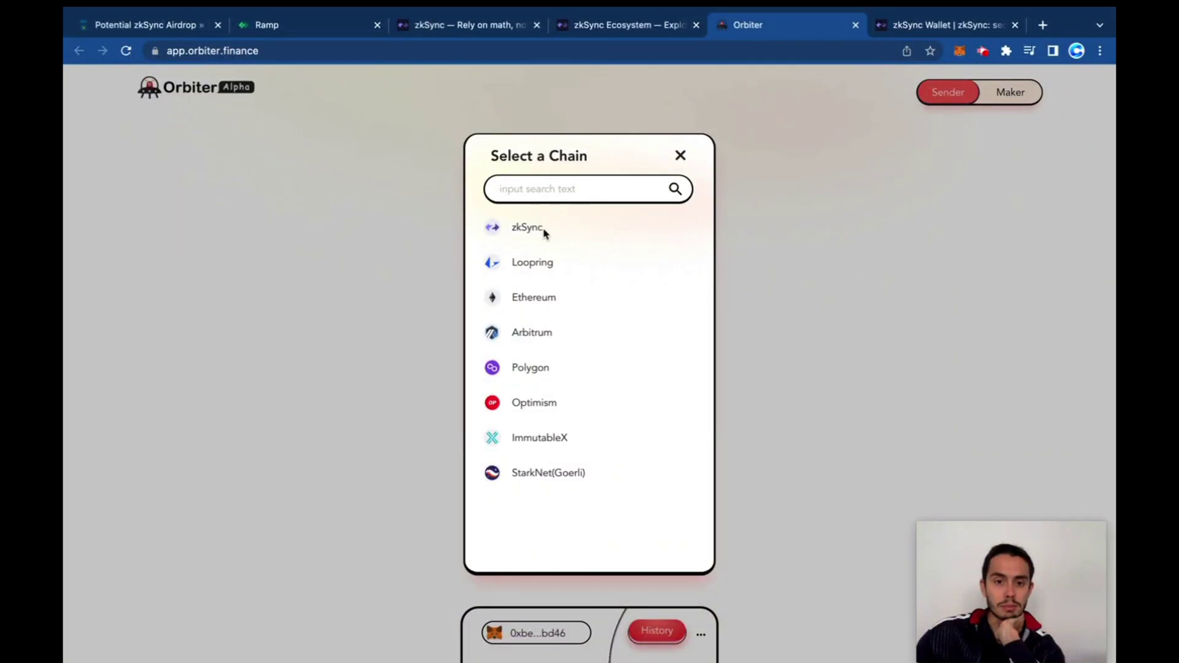
left_click(806, 224)
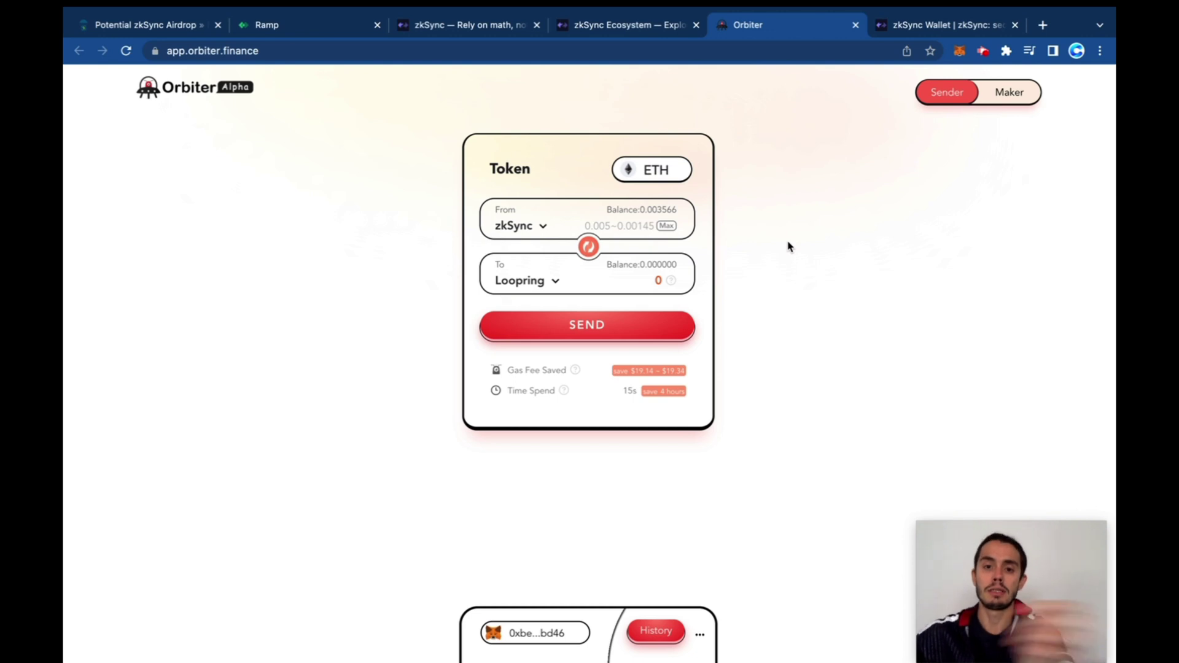
left_click(644, 212)
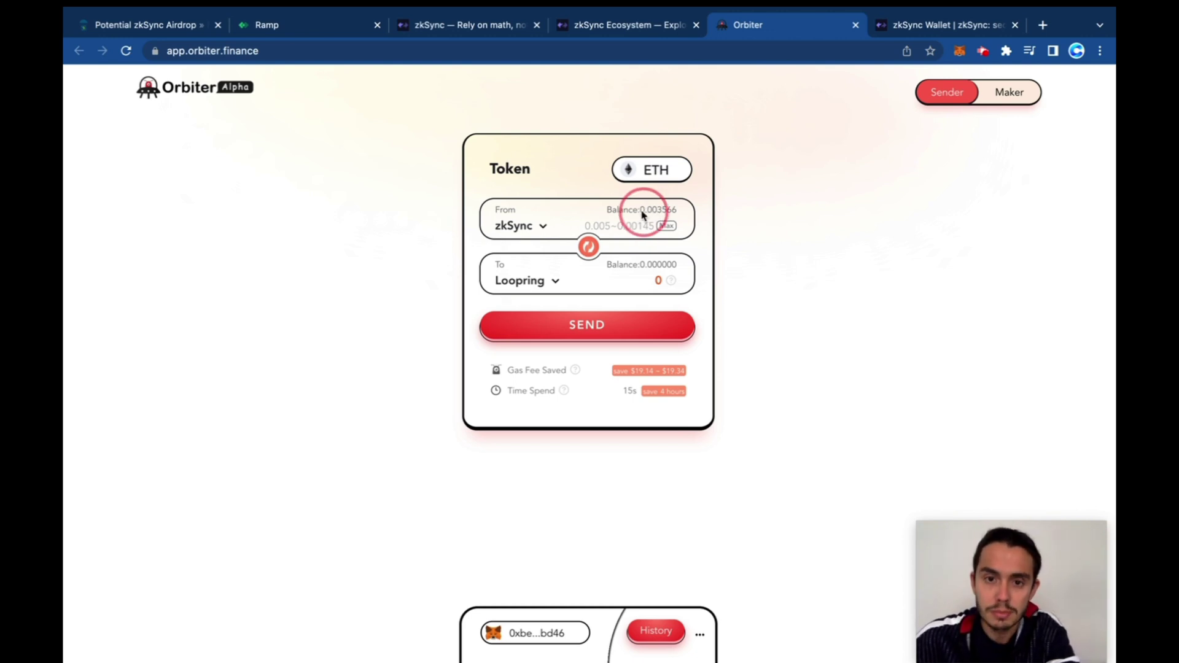
left_click(544, 226)
left_click(542, 302)
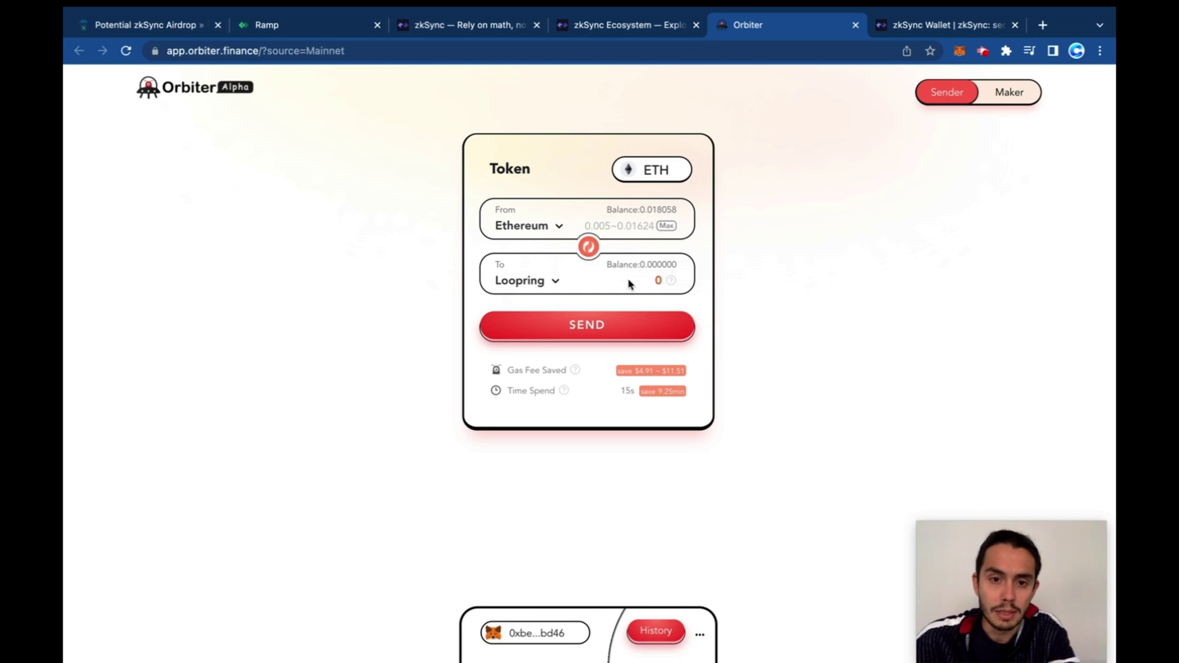
left_click(554, 283)
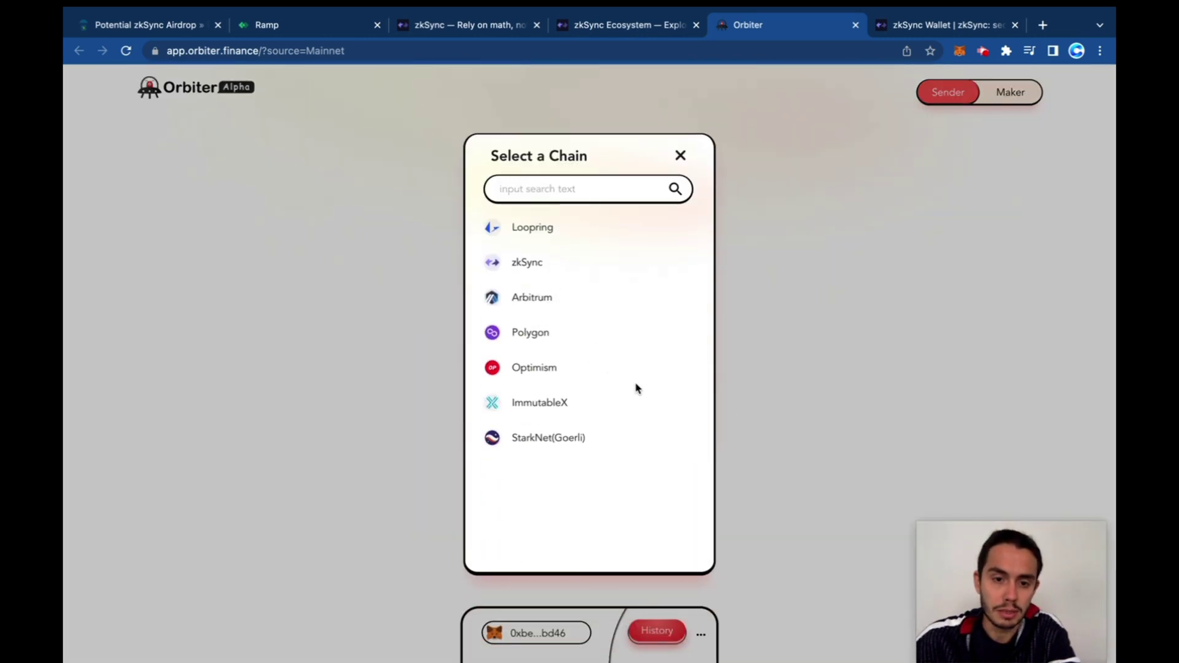
left_click(842, 229)
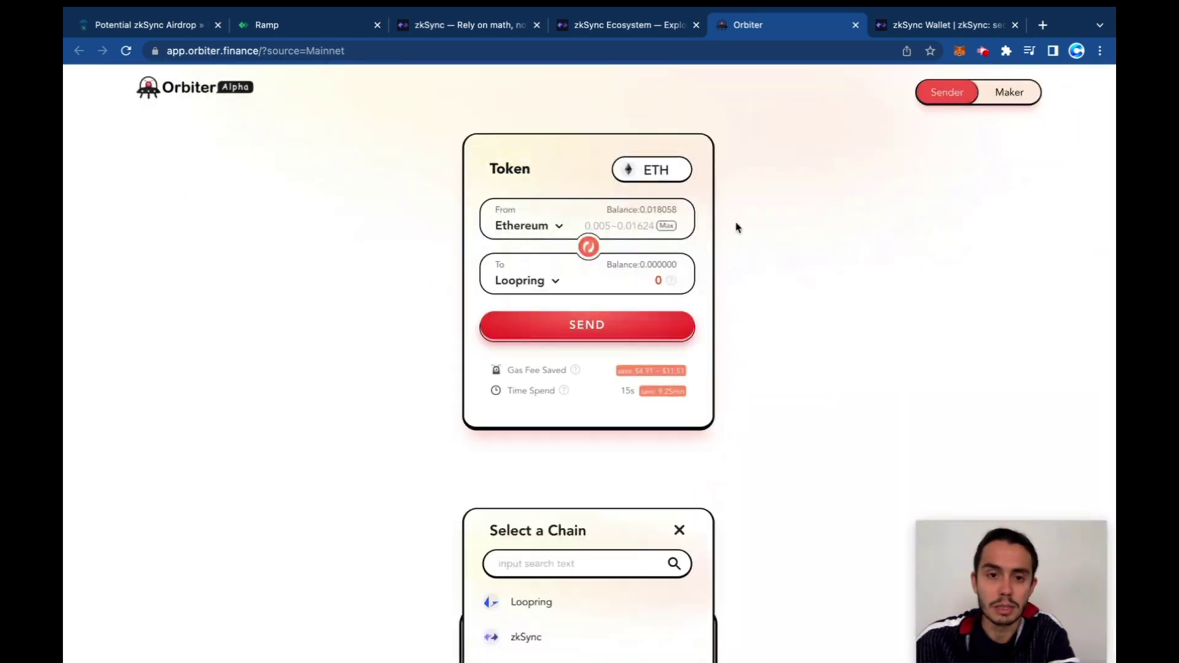
left_click(556, 227)
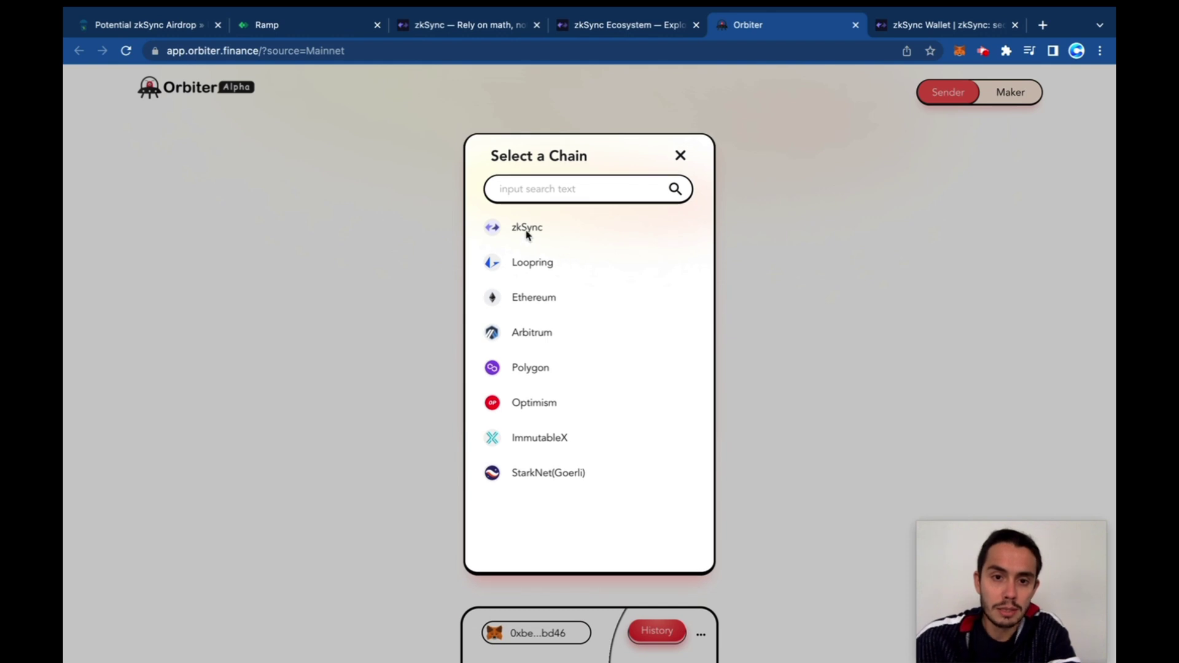
Switch the source back to zkSync, try Arbitrum as destination, and start entering 0.005
left_click(526, 231)
left_click(625, 226)
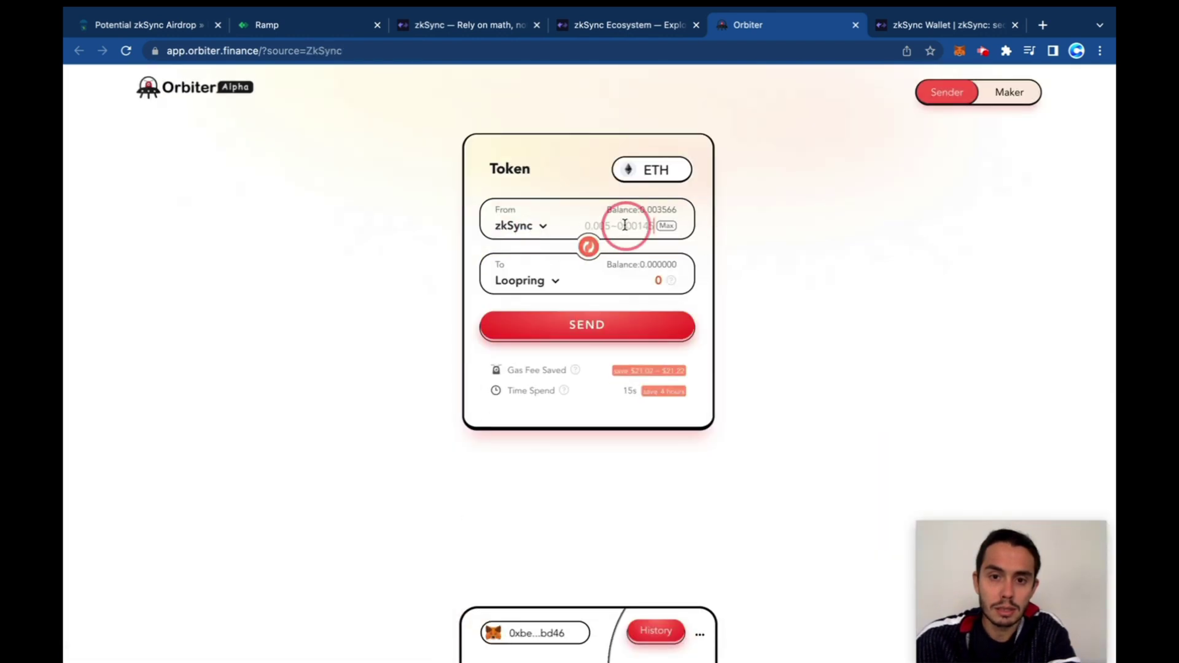
left_click(654, 167)
left_click(653, 169)
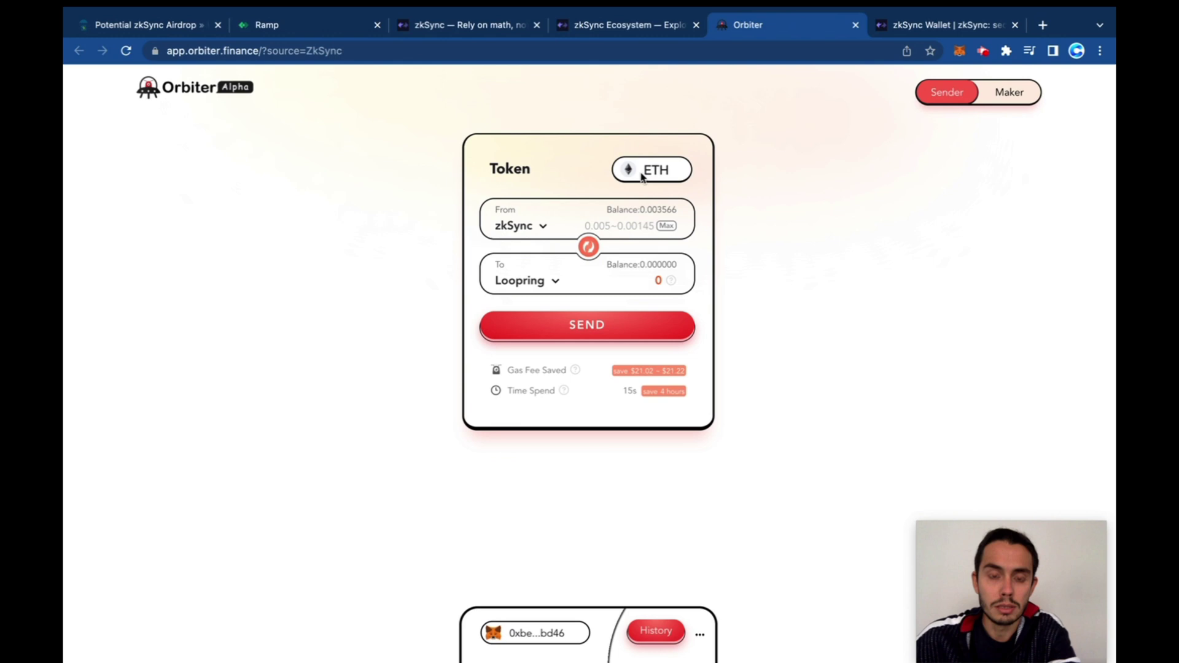
left_click(619, 226)
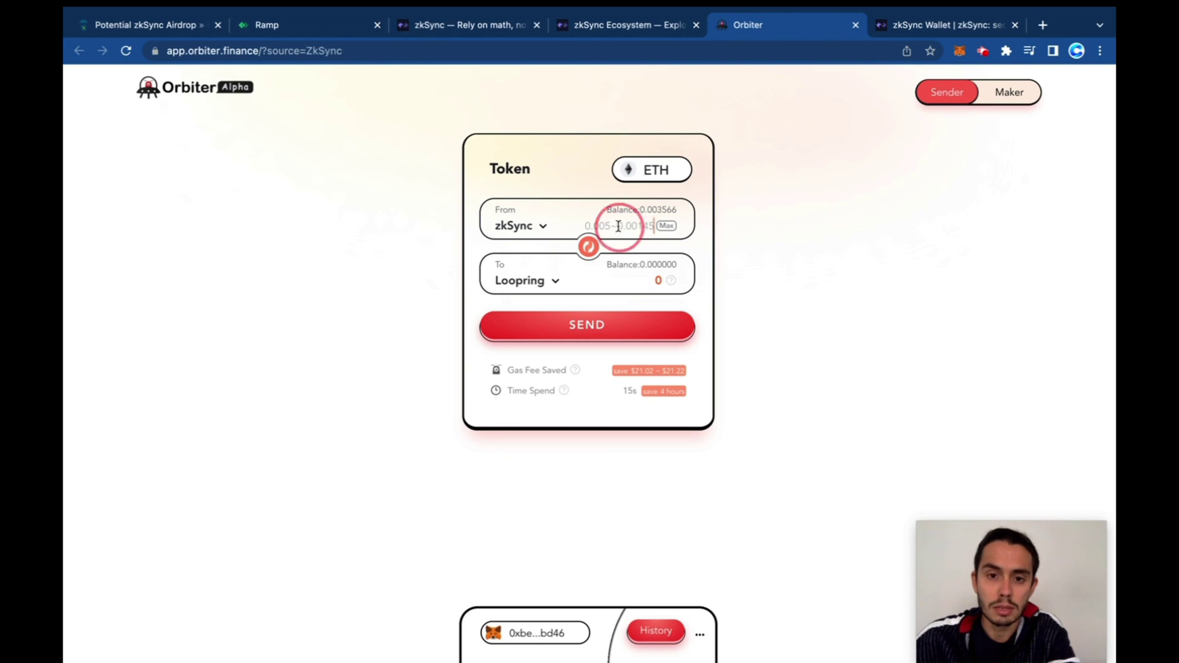
left_click(554, 282)
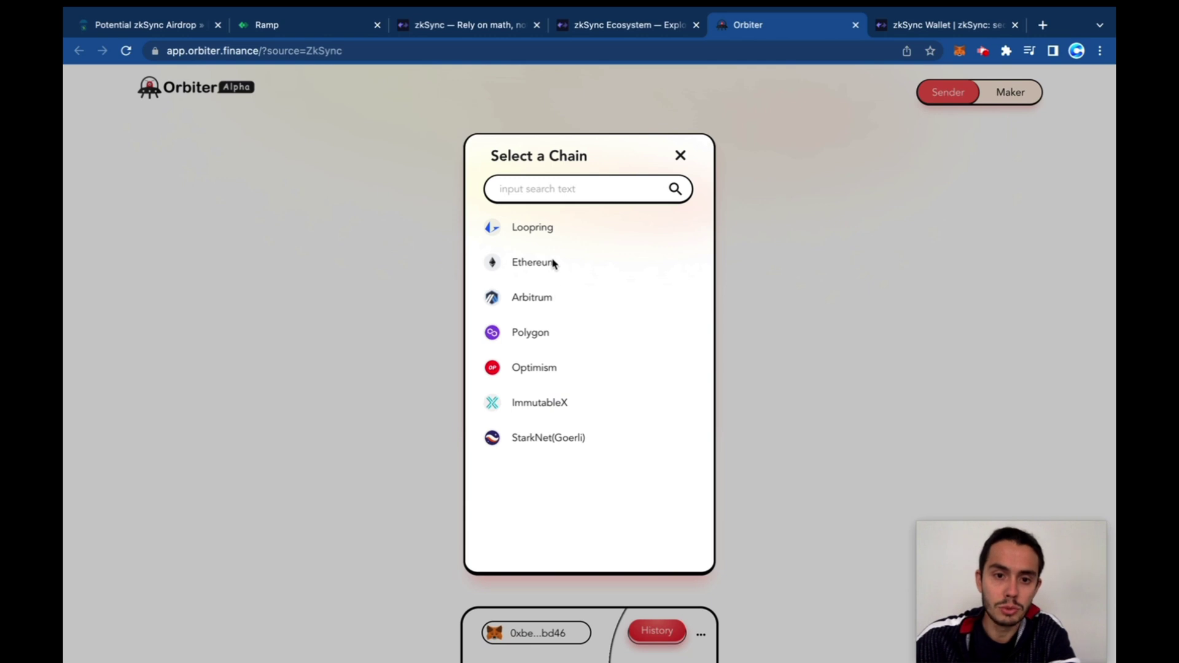
left_click(543, 298)
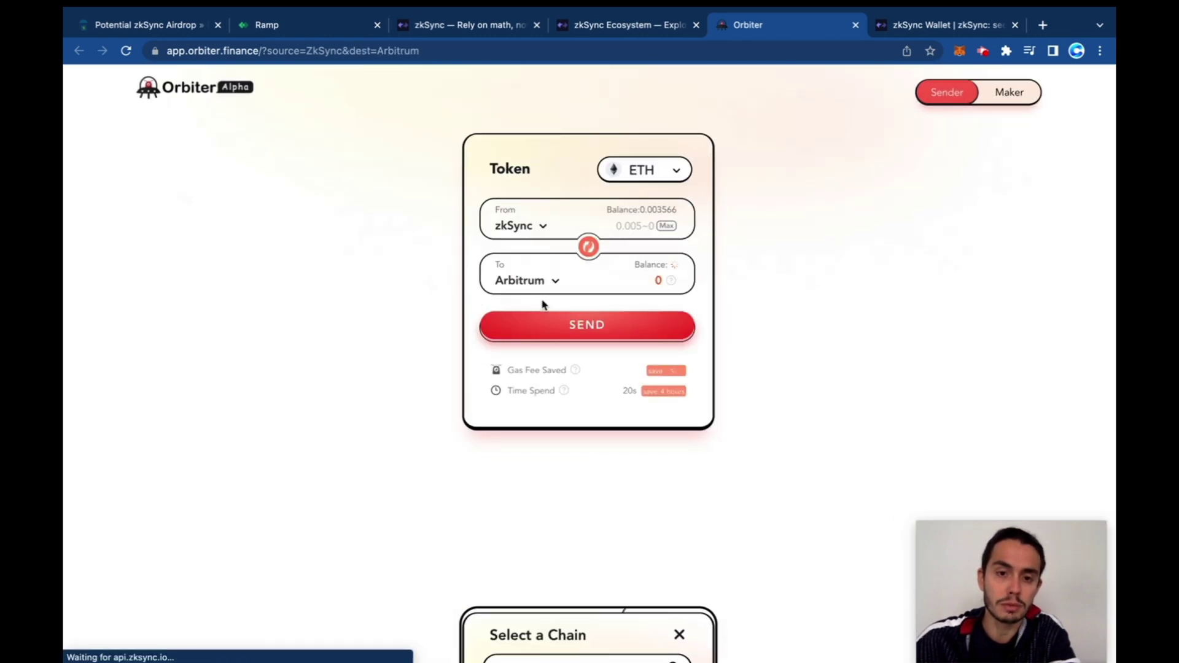
left_click(616, 226)
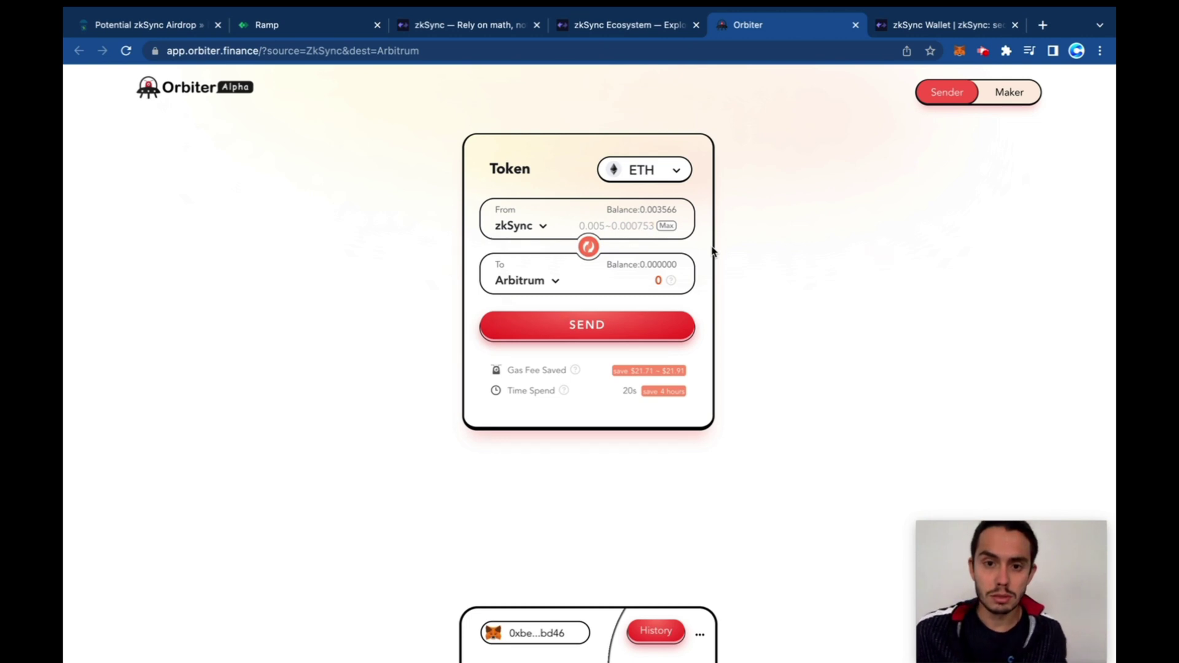
type("0.0")
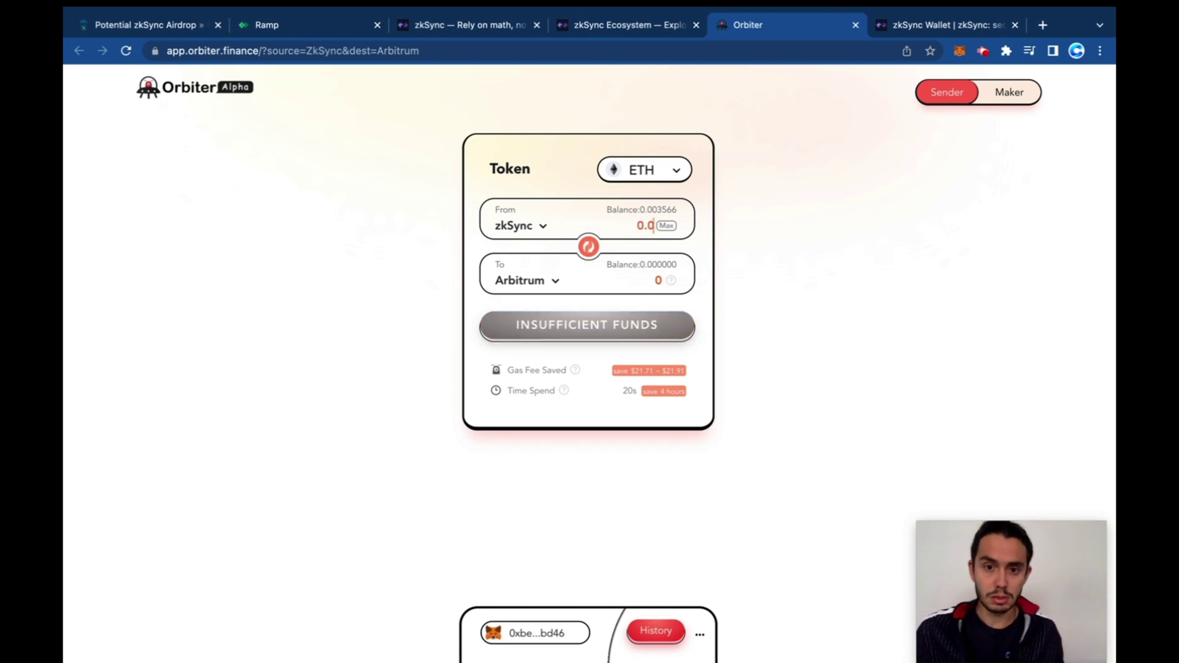
type("05")
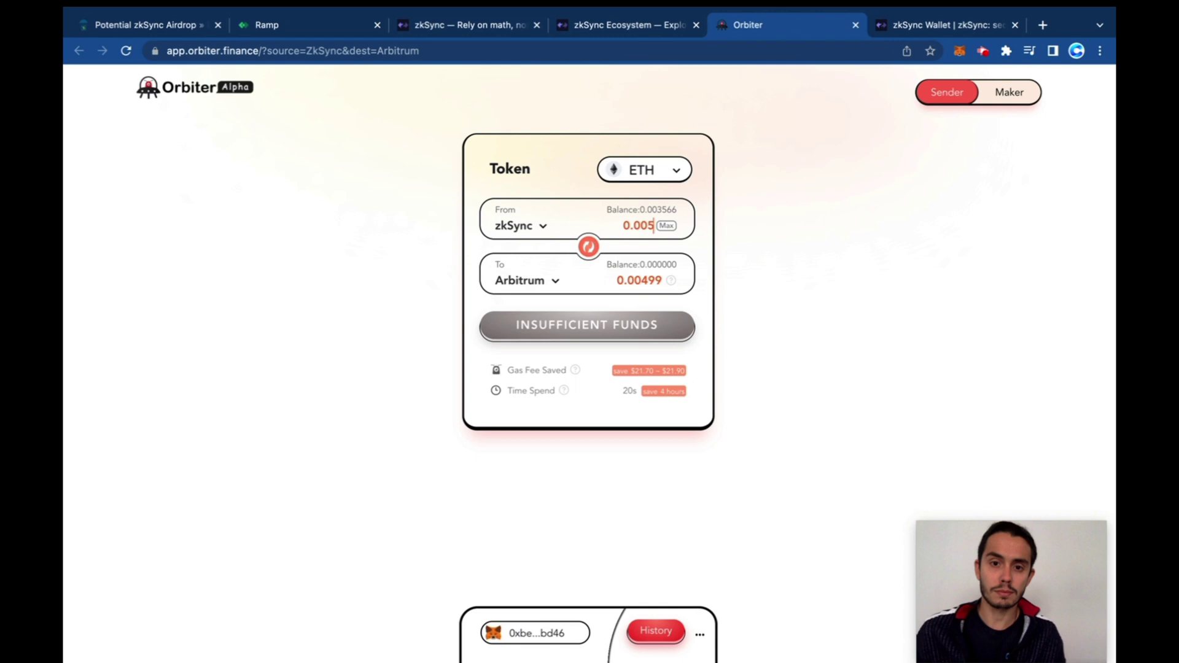
key("BackSpace")
key("BackSpace")
key("BackSpace")
key("BackSpace")
key("BackSpace")
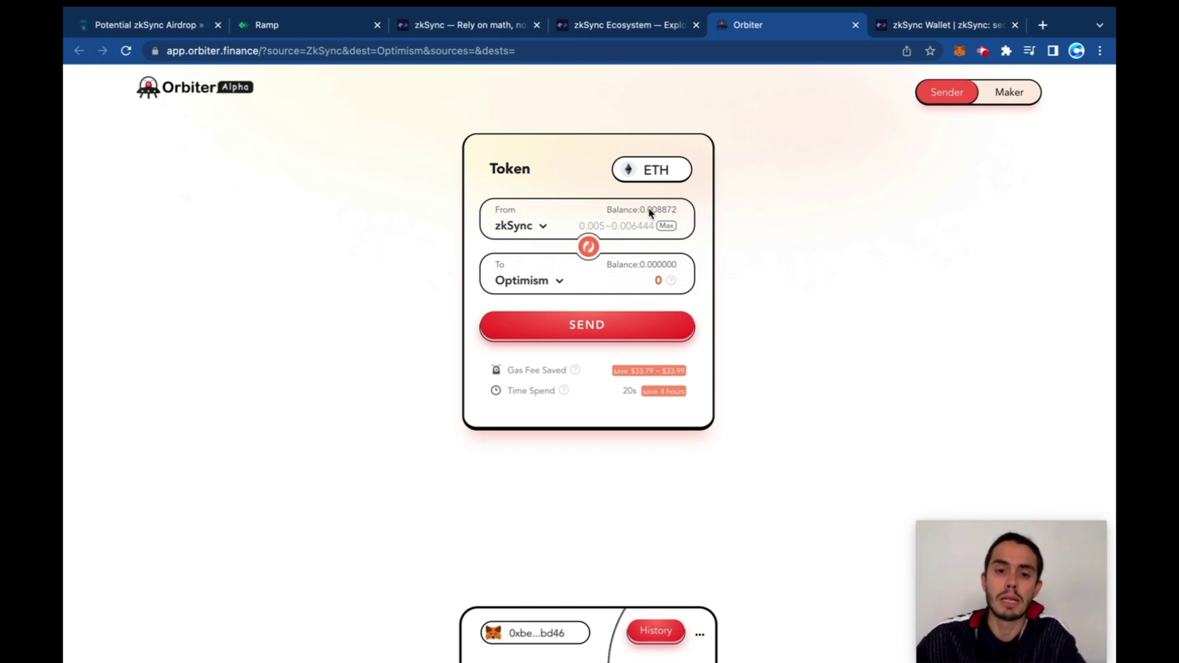
Set the route to zkSync → Optimism and enter 0.005 ETH as the amount
left_click(534, 238)
left_click(524, 226)
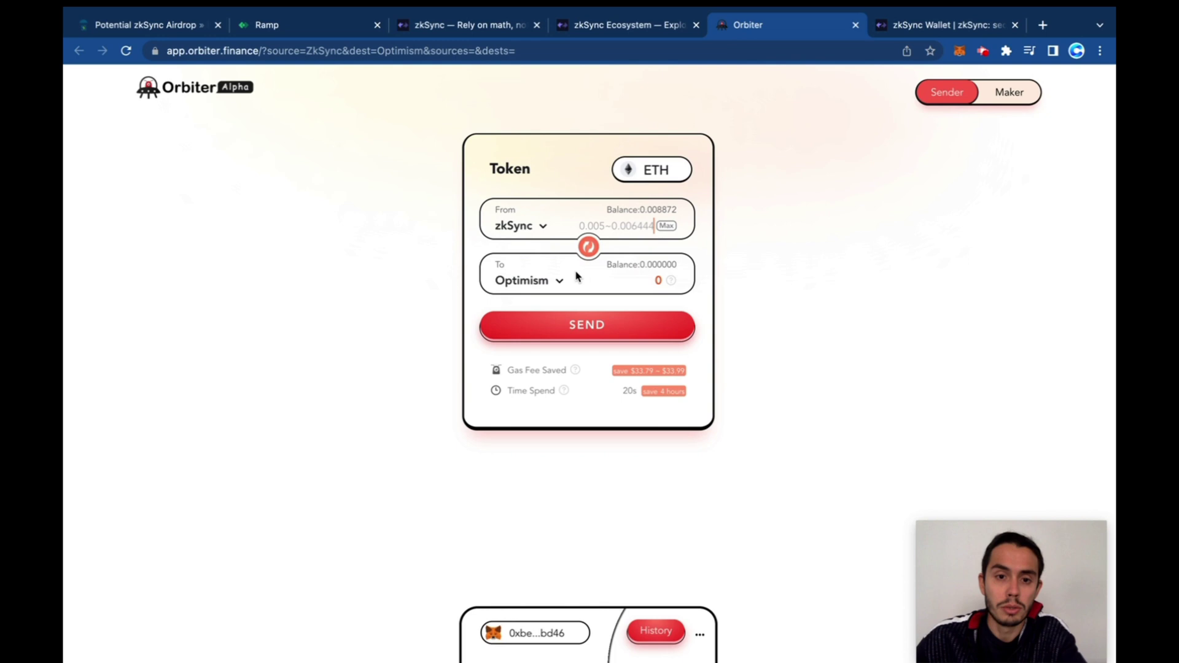
left_click(554, 285)
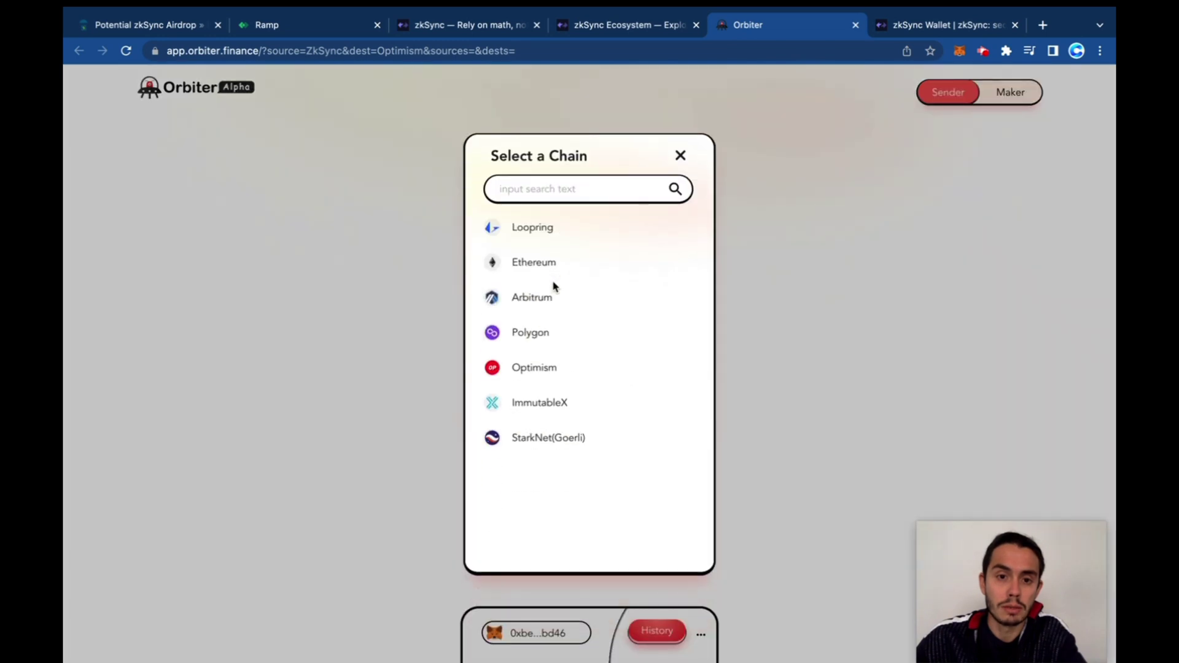
left_click(540, 368)
left_click(634, 226)
type("0")
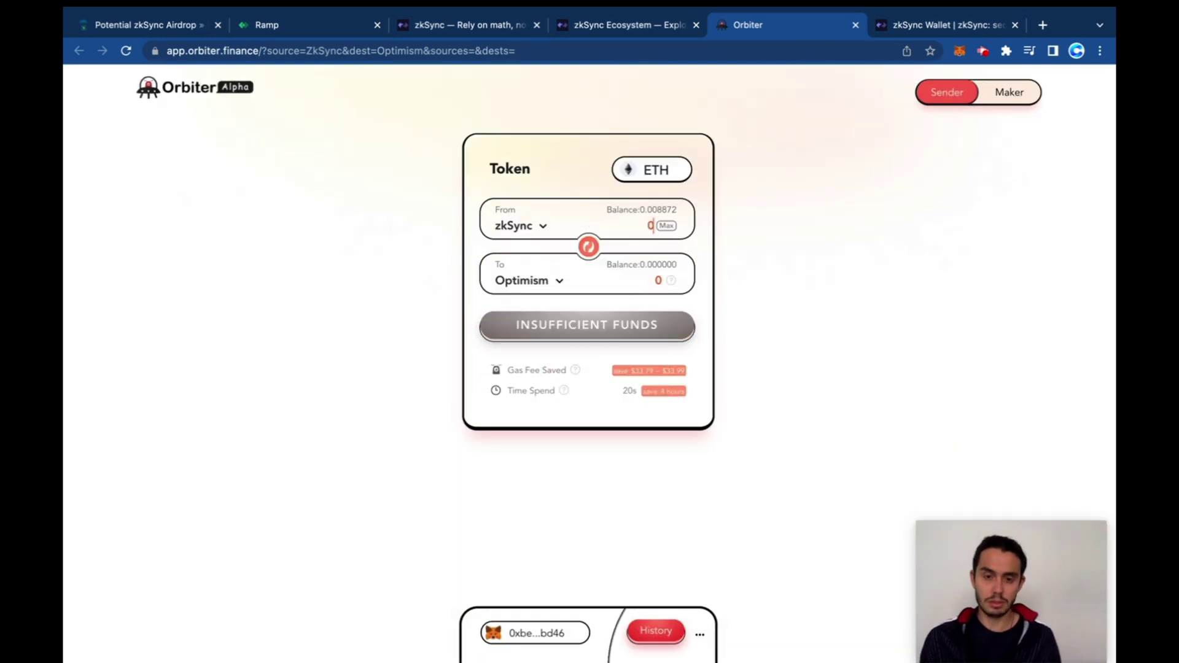
type(".00")
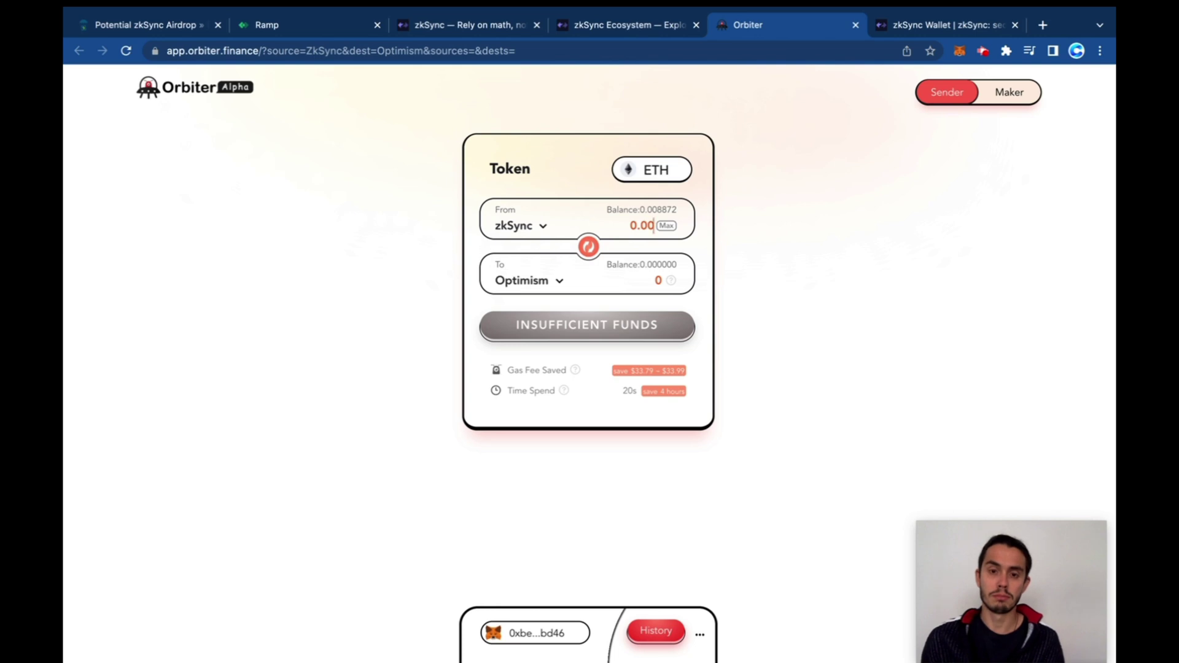
type("5")
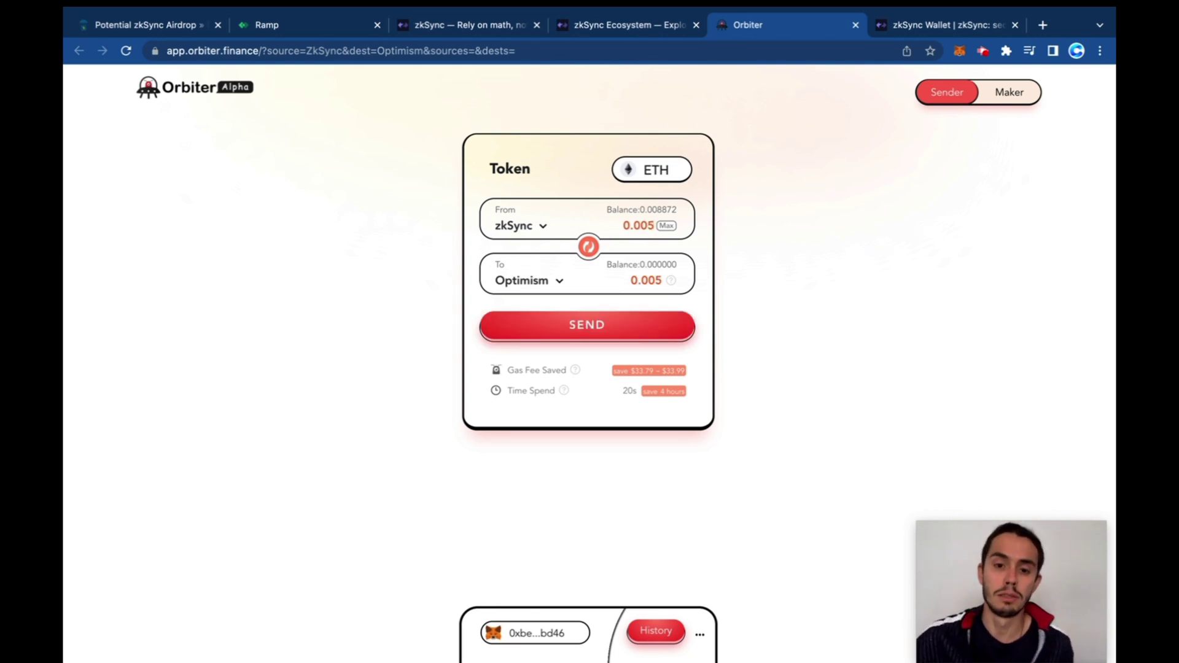
mouse_move(668, 281)
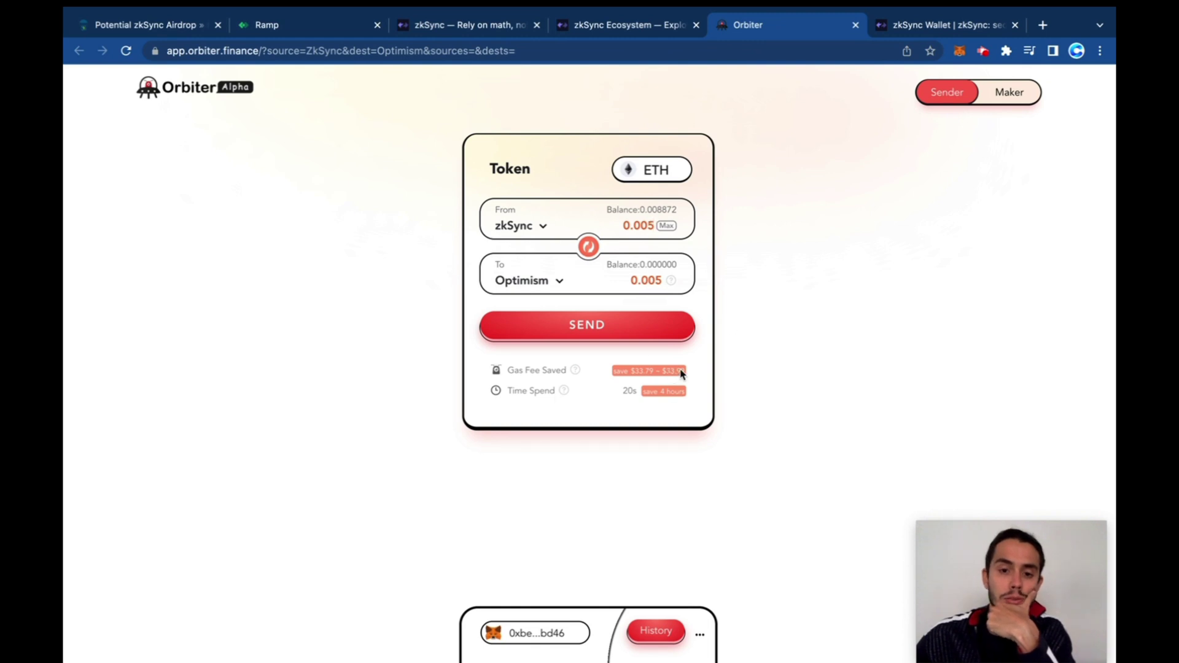
Confirm the 0.005 ETH transfer and sign both MetaMask requests for zkSync access and the transfer
left_click(617, 327)
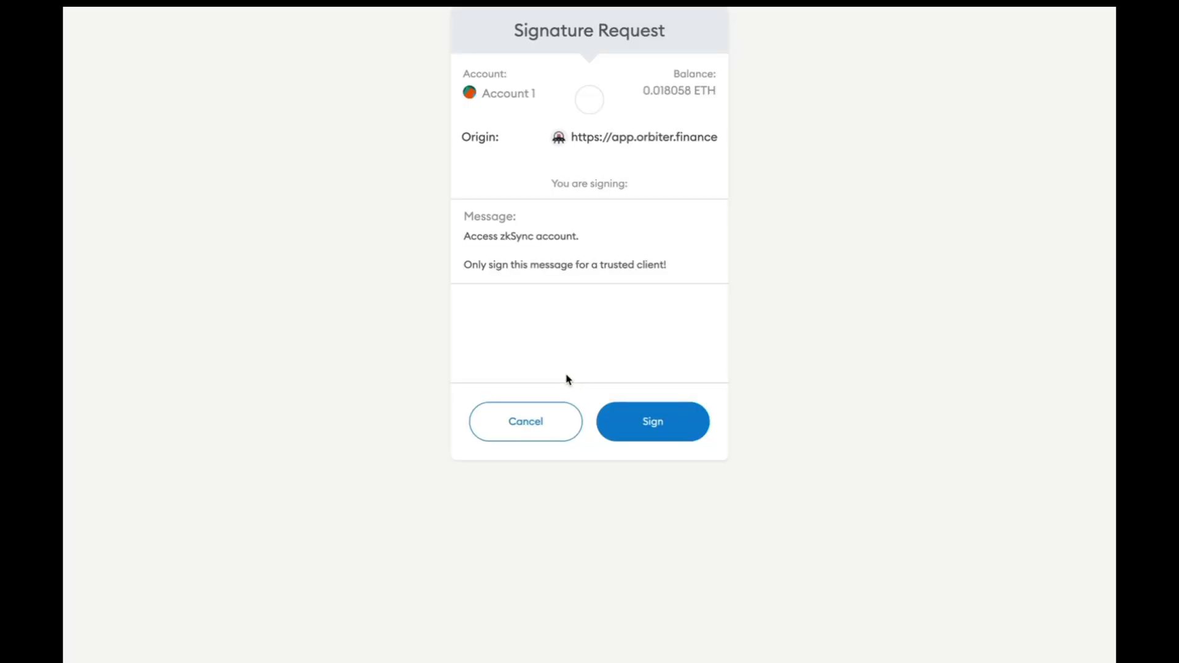
left_click(670, 433)
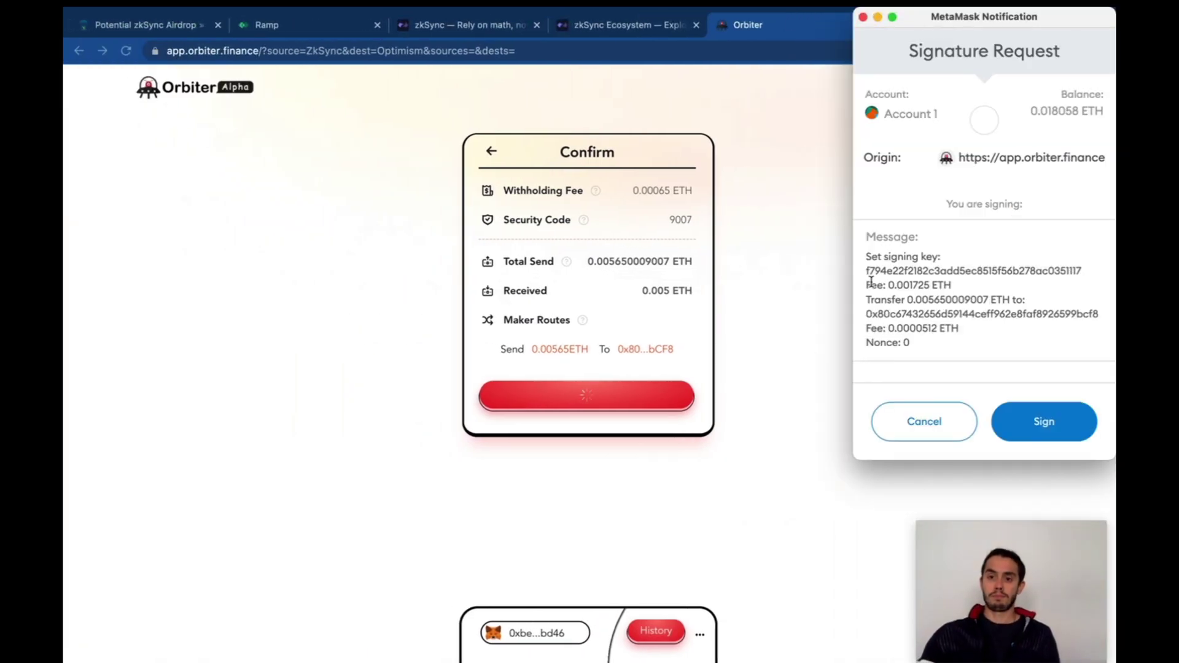
left_click(1037, 418)
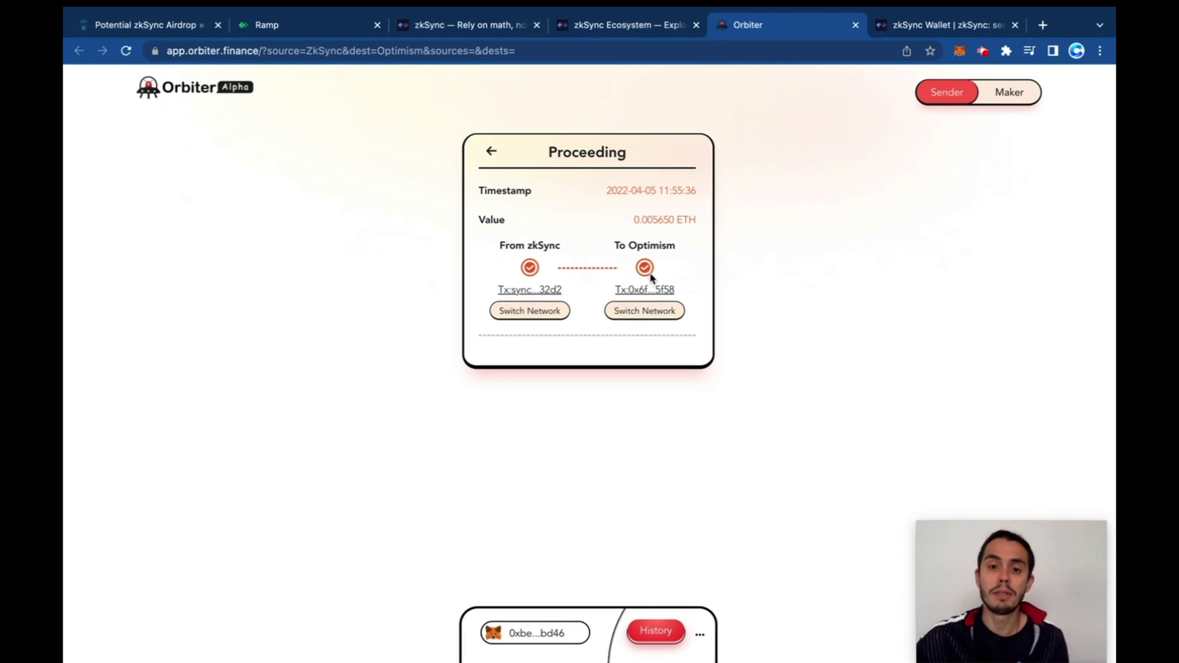
Switch MetaMask to the Optimism network and check the received 0.005 ETH in assets and activity
left_click(959, 52)
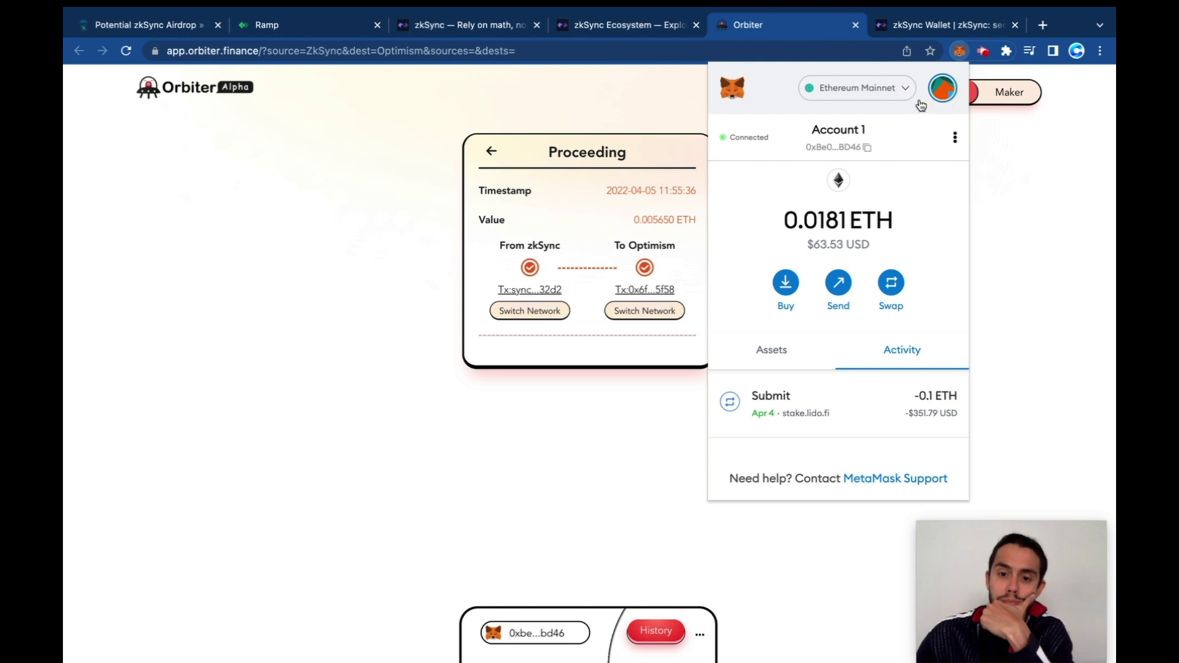
left_click(772, 352)
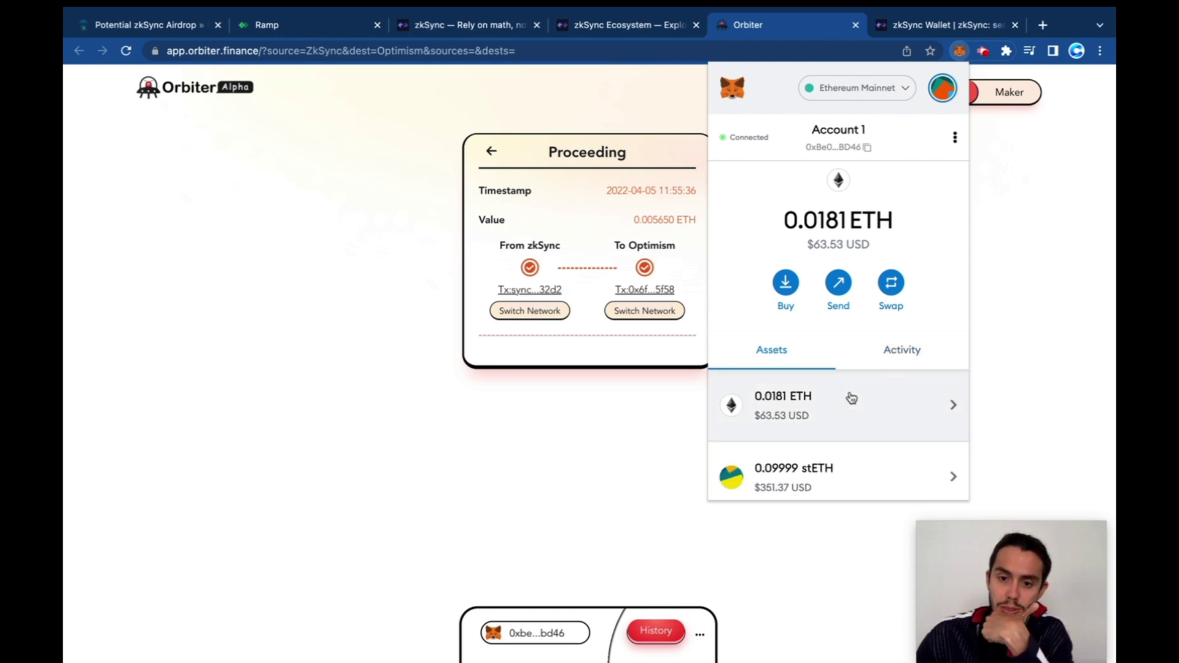
left_click(887, 94)
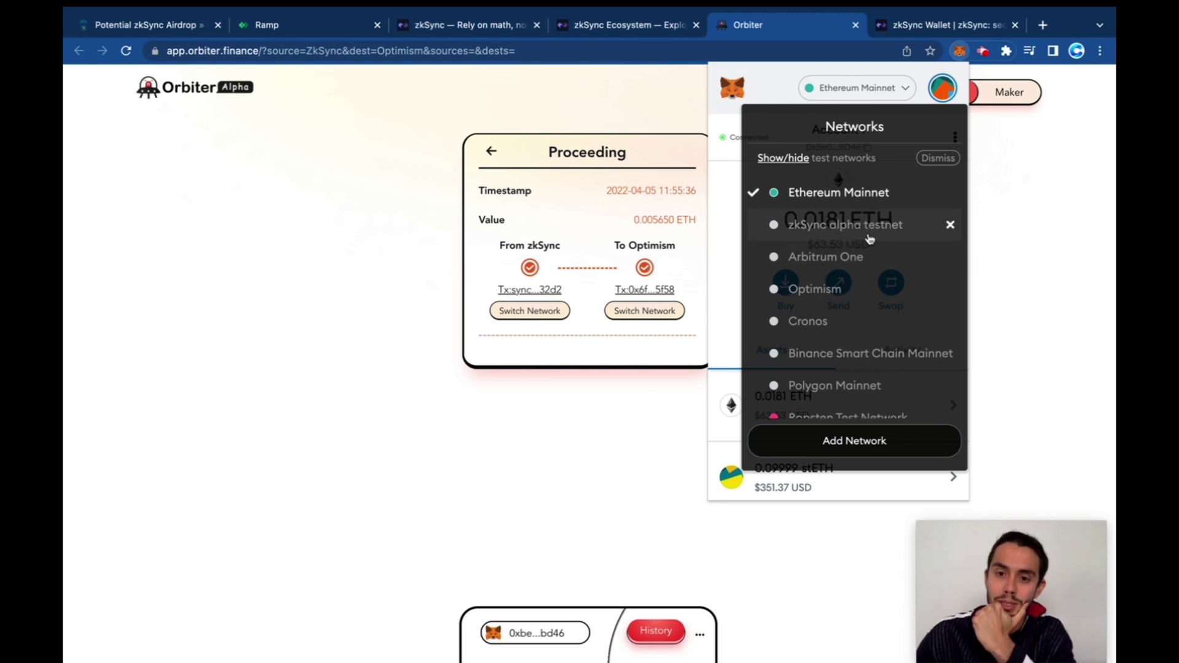
scroll(866, 232, "down", 3)
scroll(872, 224, "up", 1)
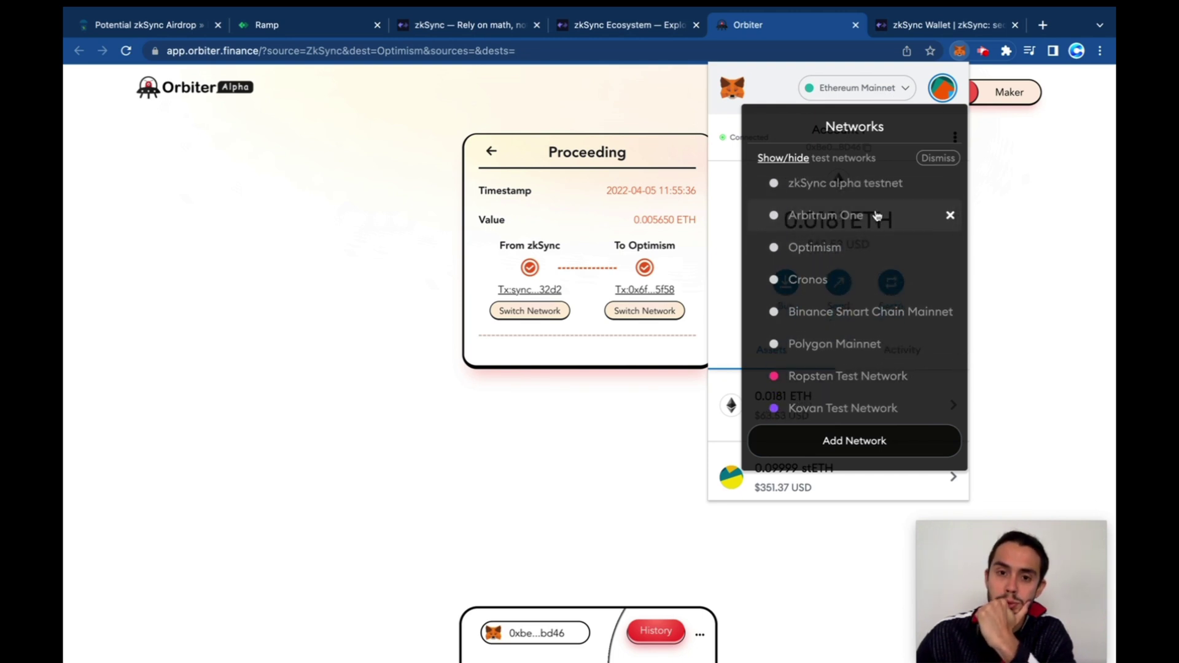
left_click(853, 248)
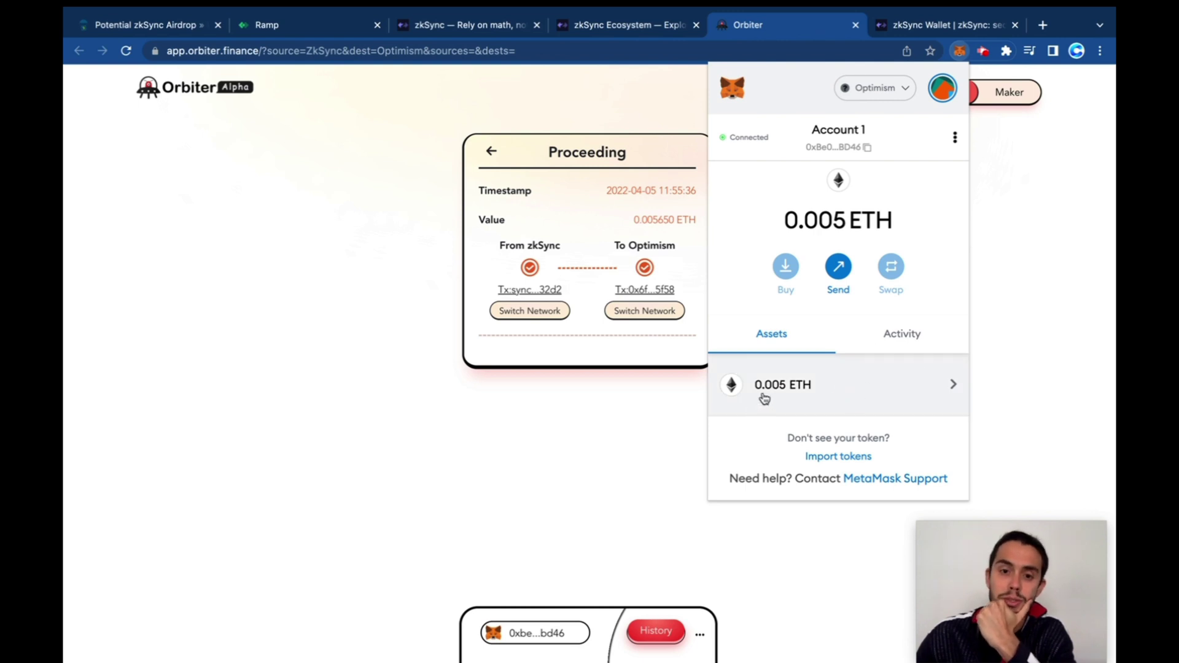
left_click(871, 344)
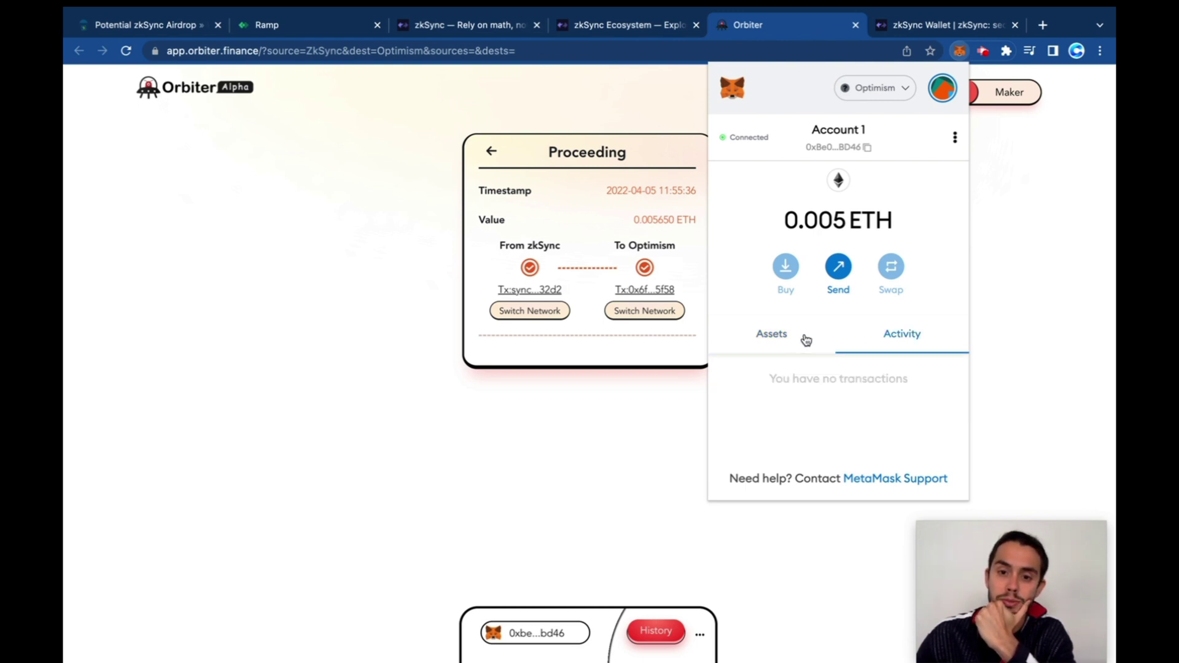
left_click(805, 340)
left_click(856, 388)
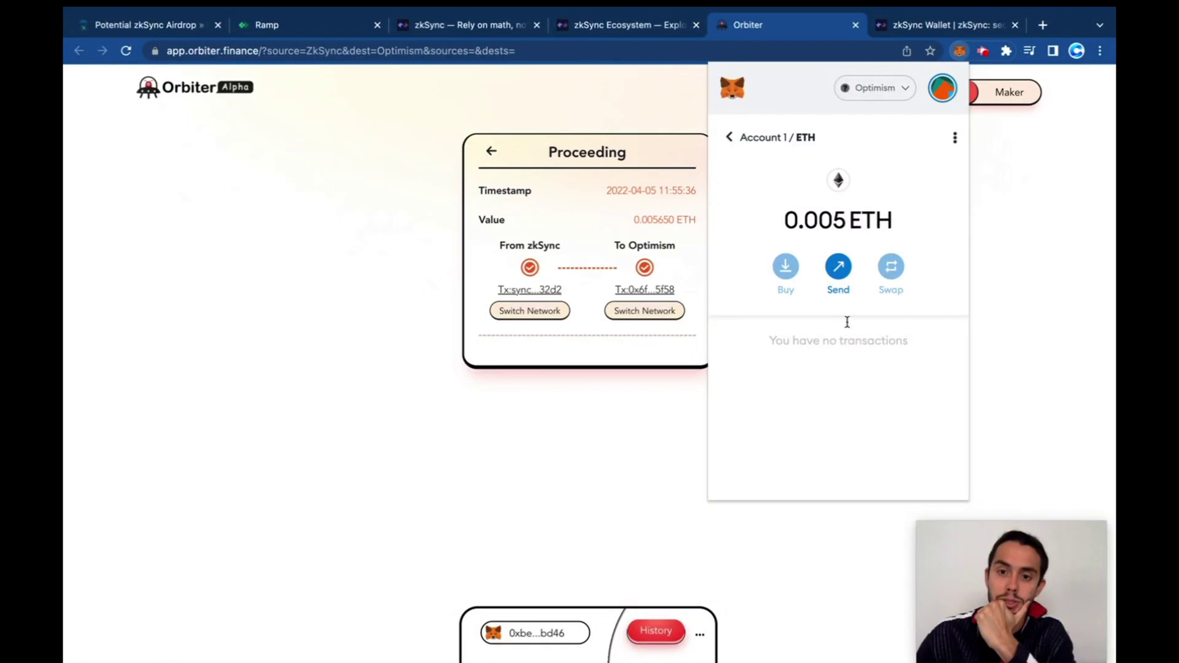
left_click(730, 137)
Reload zkSync Wallet, switch MetaMask to Ethereum Mainnet, and view the 0.001445974813 ETH balance
left_click(1007, 200)
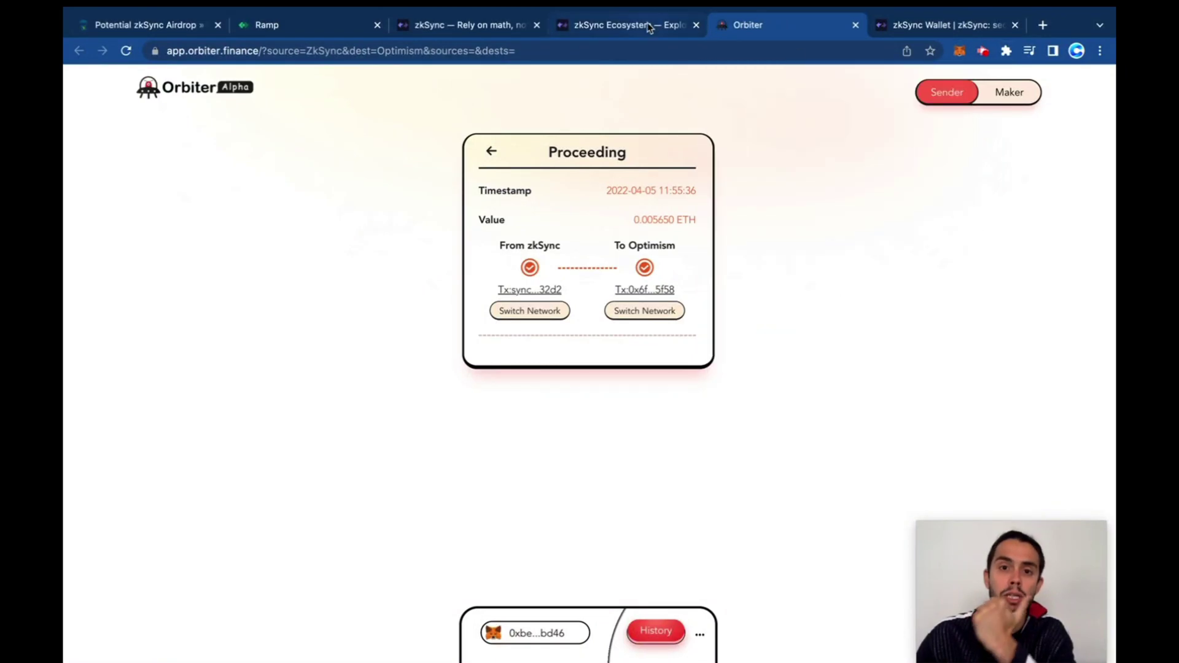
left_click(648, 27)
left_click(484, 23)
left_click(607, 25)
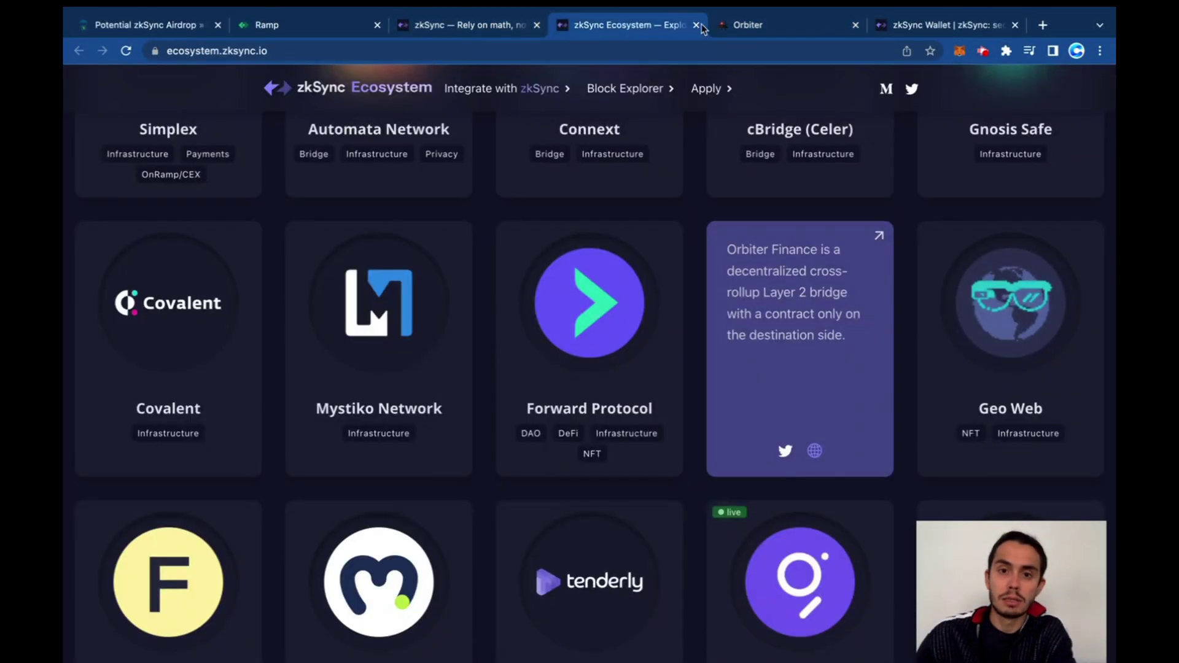
left_click(928, 24)
left_click(547, 51)
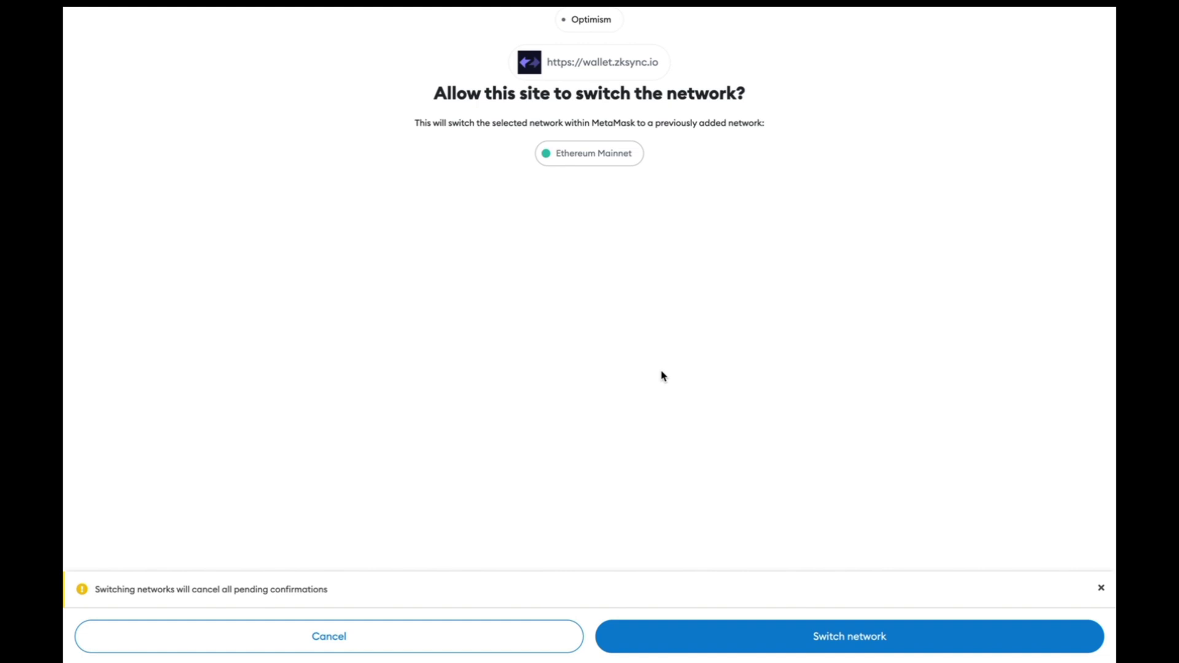
left_click(842, 644)
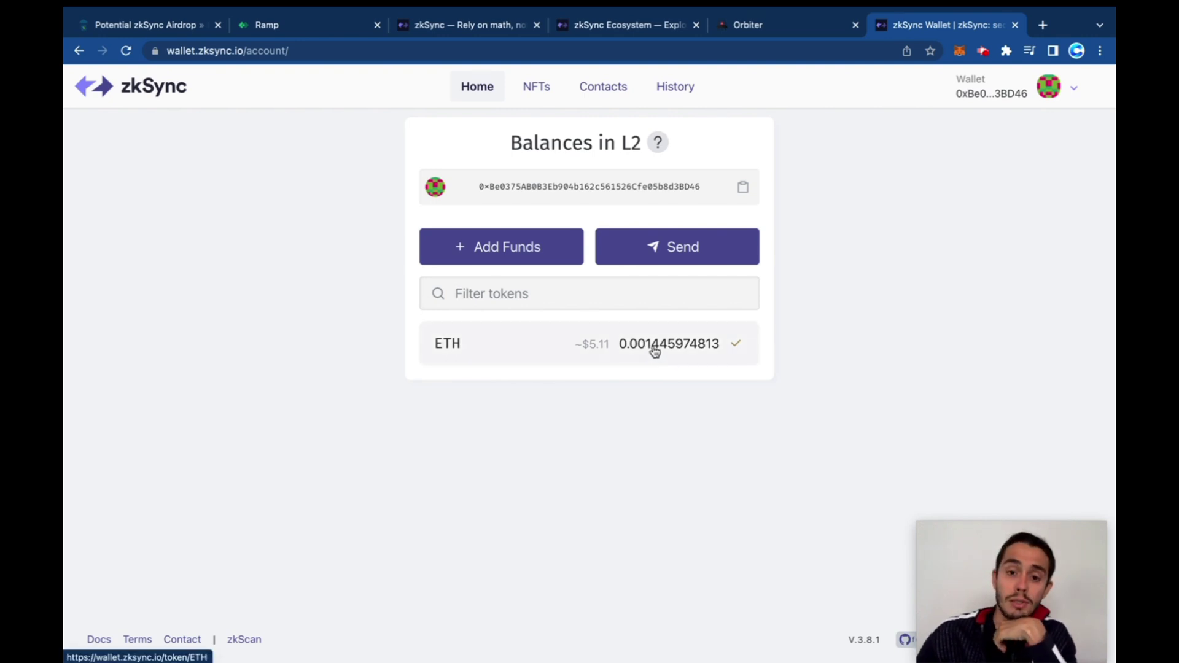
left_click(774, 23)
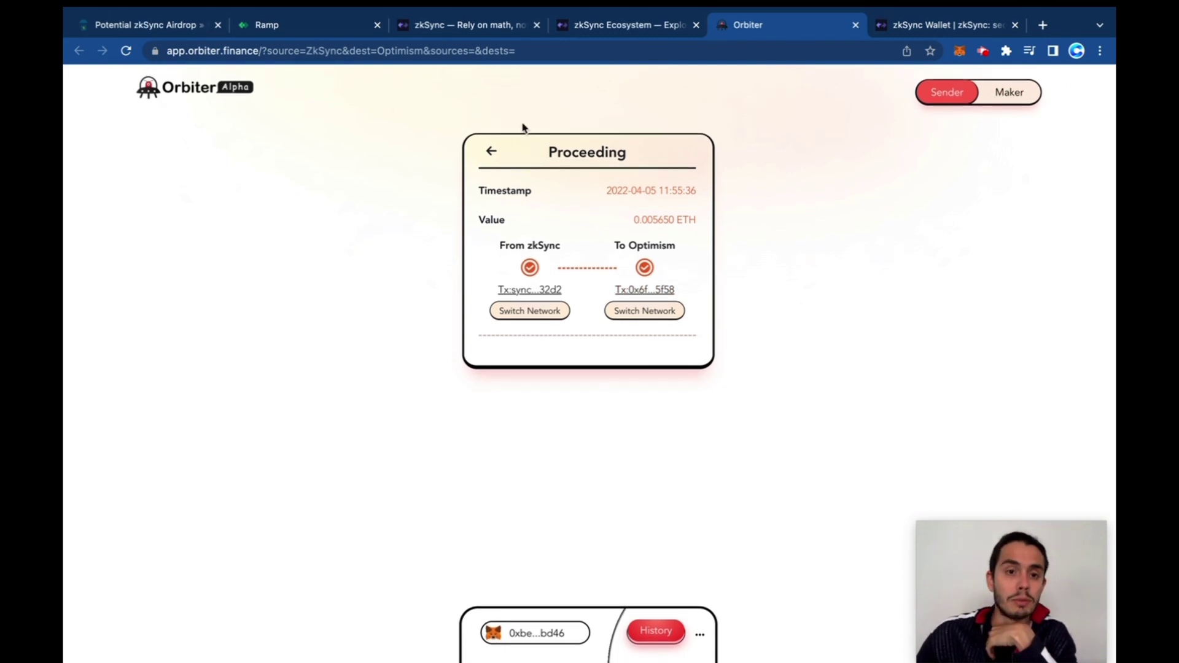
Leave the transfer status for the send form and open the Coming Soon Maker page
left_click(491, 152)
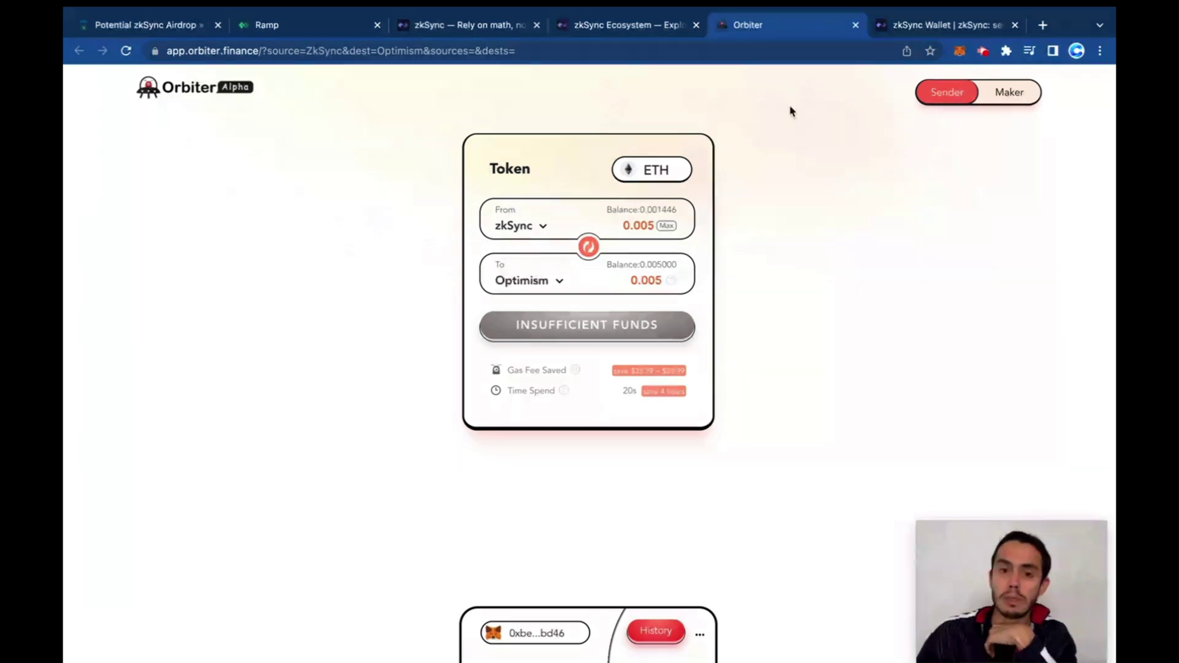
left_click(1008, 93)
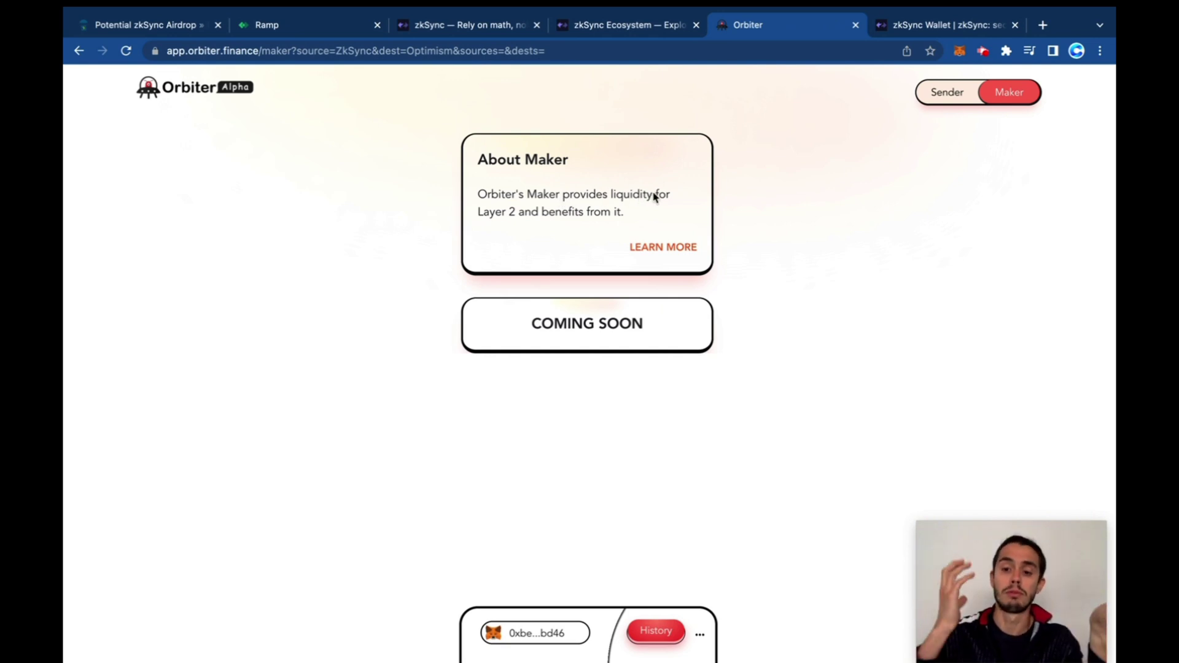
Glance at MetaMask, then return to the Sender form showing the 0.001446 zkSync balance
left_click(959, 52)
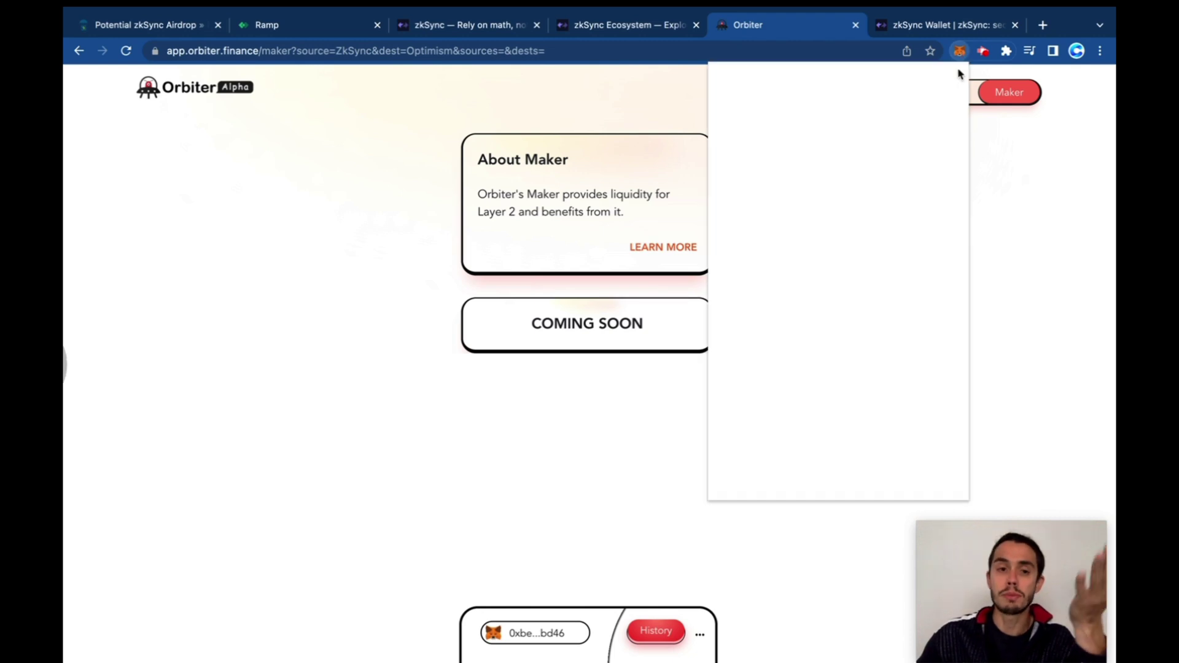
left_click(1042, 238)
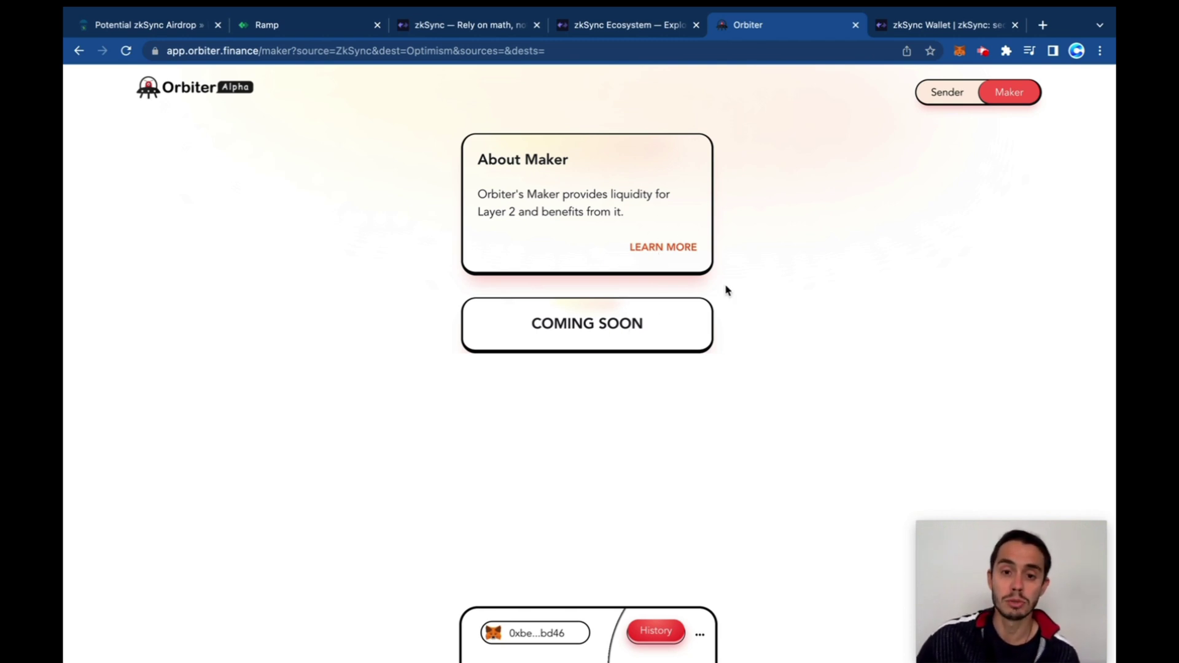
left_click(935, 96)
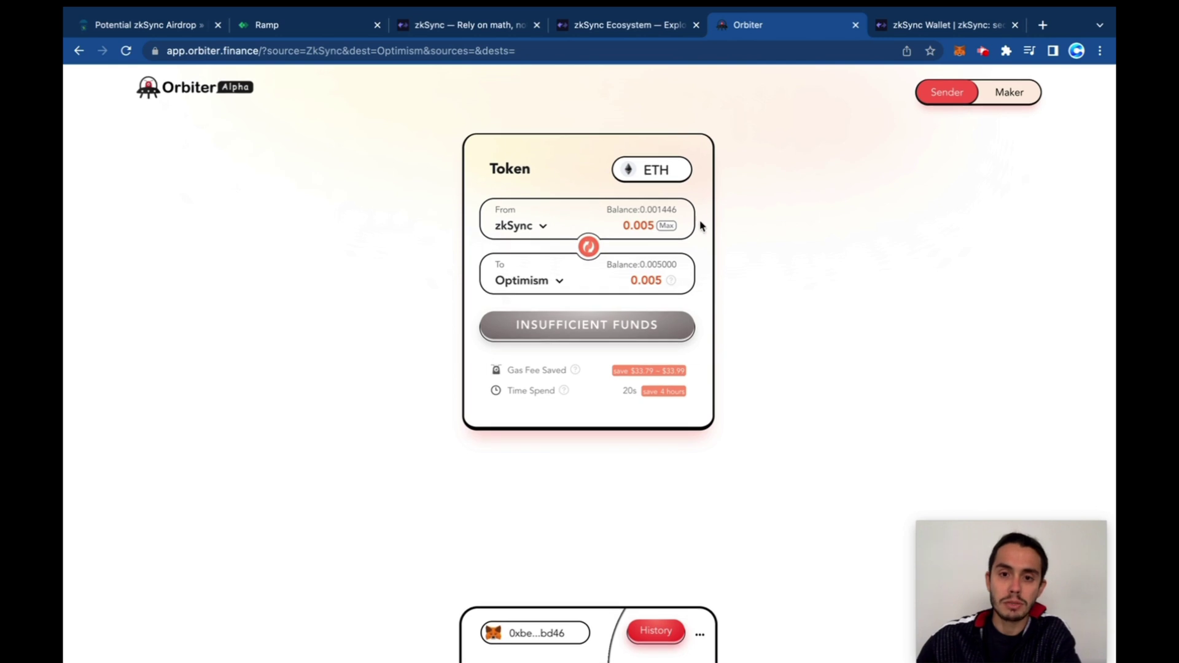
Open the destination chain list from the To field currently set to Optimism
left_click(544, 282)
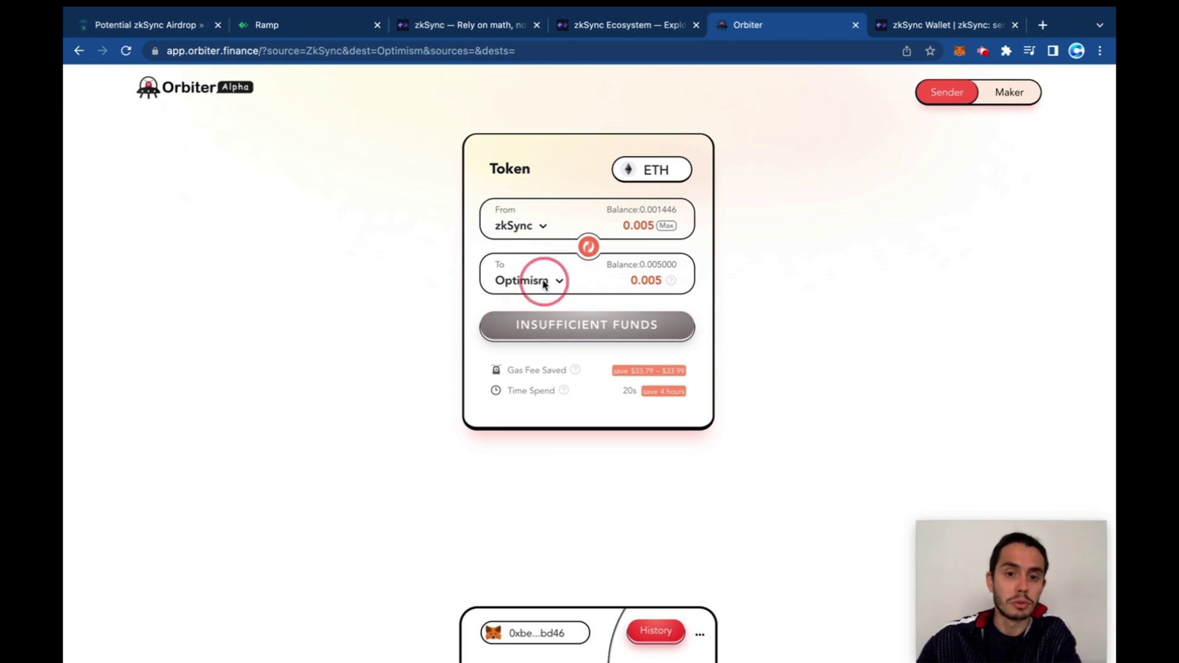